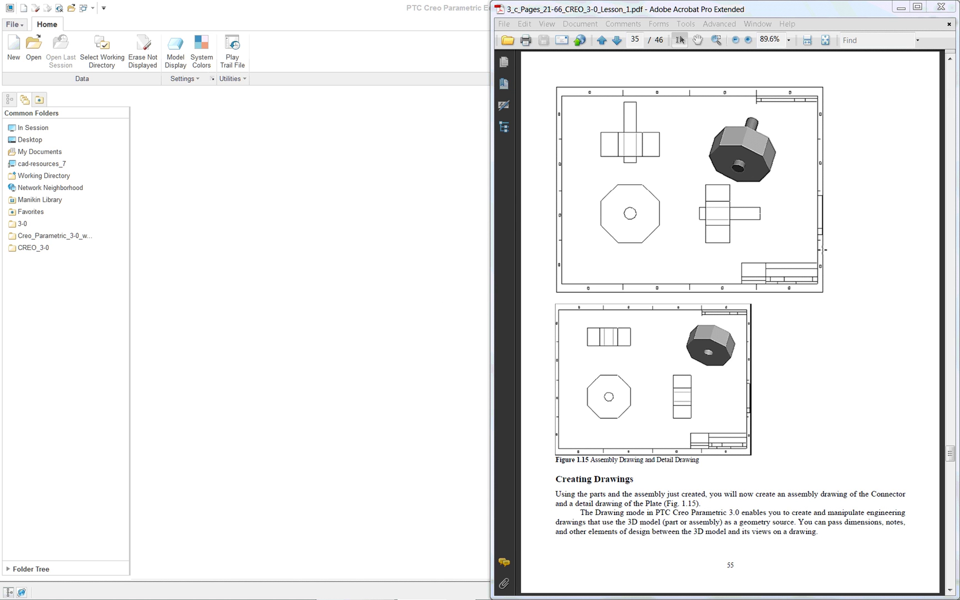
Step: Return to the tutorial PDF and scroll to page 56 showing Figure 1.16
{"action": "left_click", "coordinate": [795, 330]}
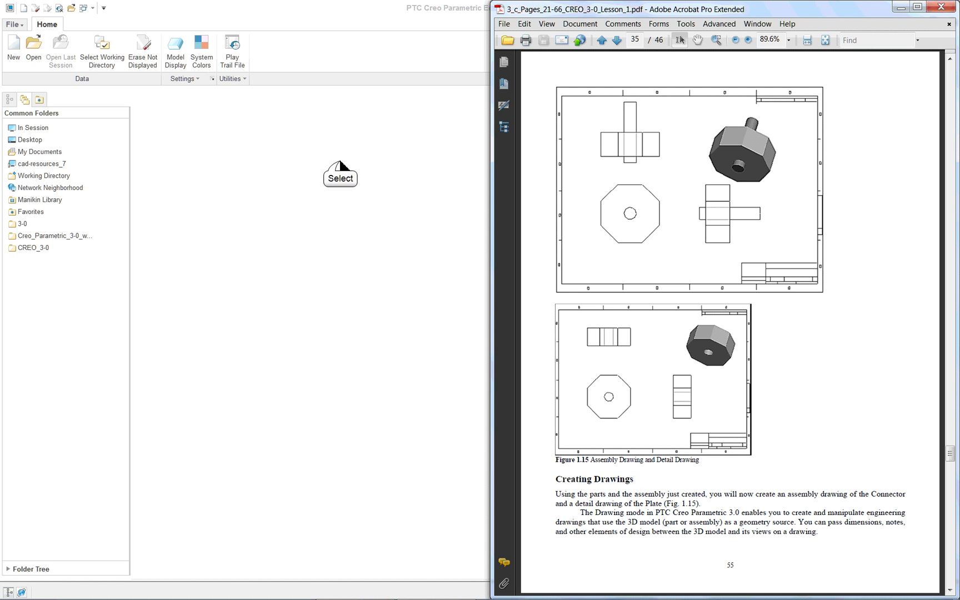
{"action": "left_click", "coordinate": [339, 162]}
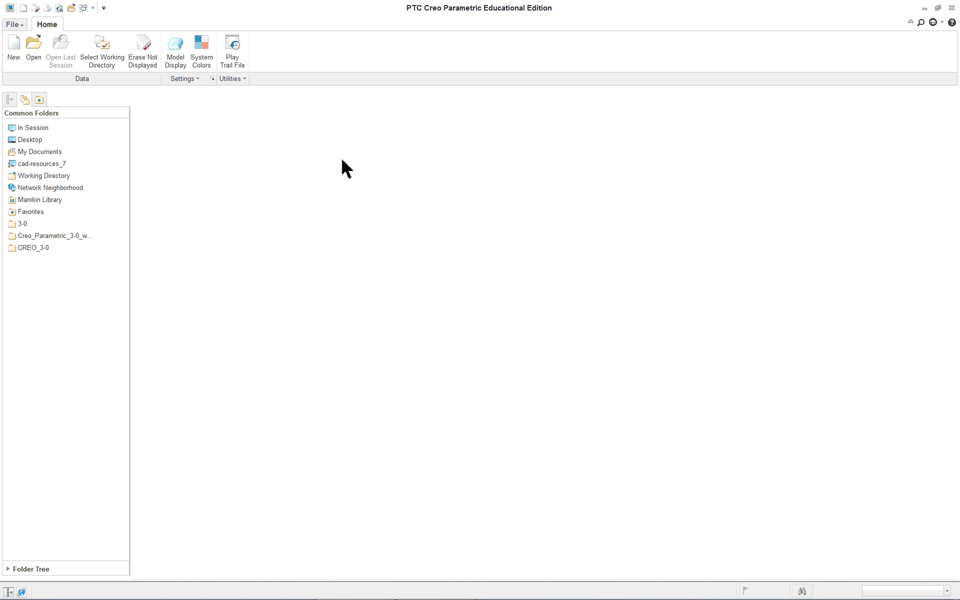
{"action": "key", "text": "alt+Tab"}
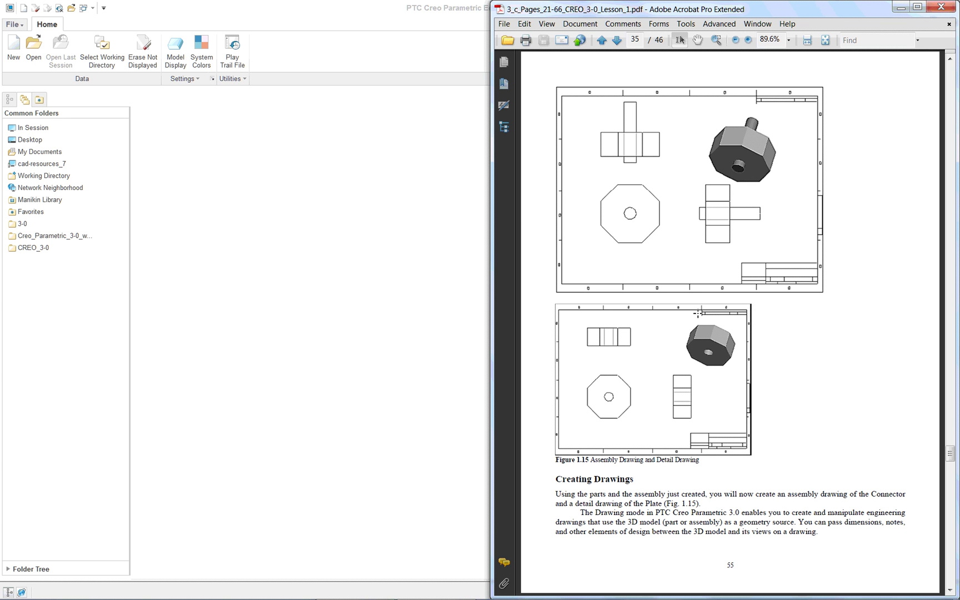
{"action": "scroll", "coordinate": [697, 313], "scroll_direction": "down", "scroll_amount": 10}
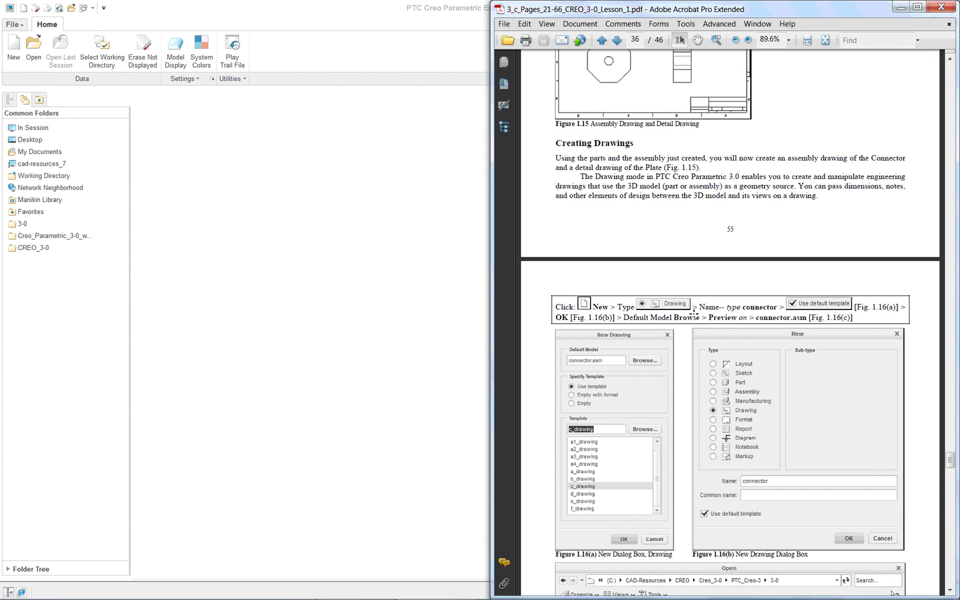
{"action": "scroll", "coordinate": [694, 313], "scroll_direction": "down", "scroll_amount": 5}
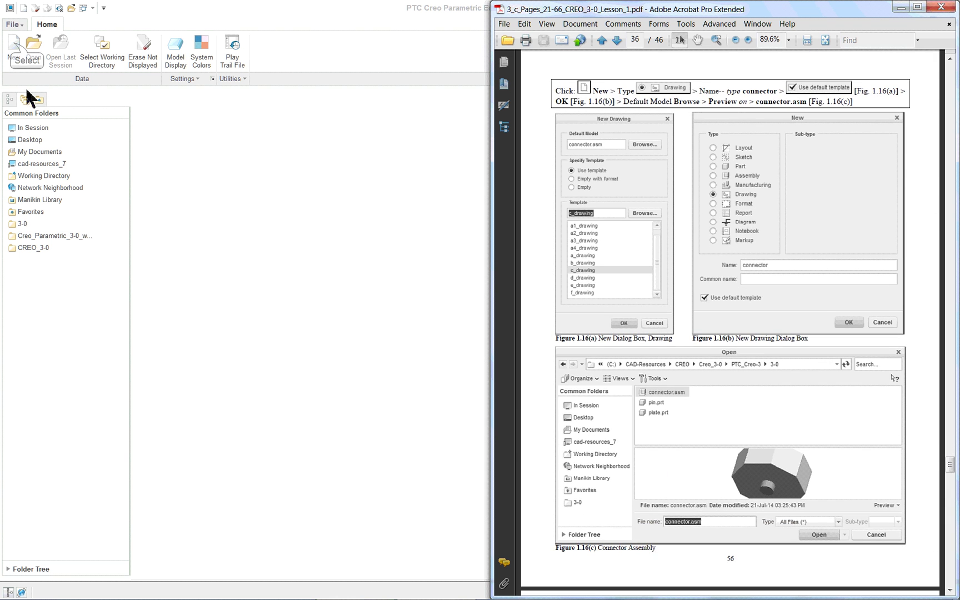
Step: Create drawing COMMECTOR1 from CONNECTOR1.ASM using the c_drawing template
{"action": "left_click", "coordinate": [14, 47]}
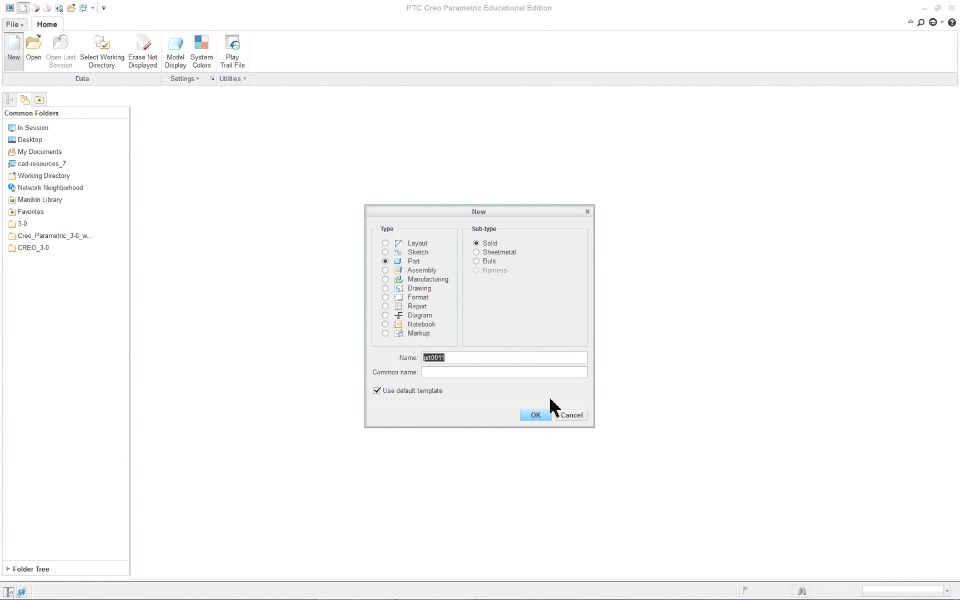
{"action": "left_click", "coordinate": [418, 288]}
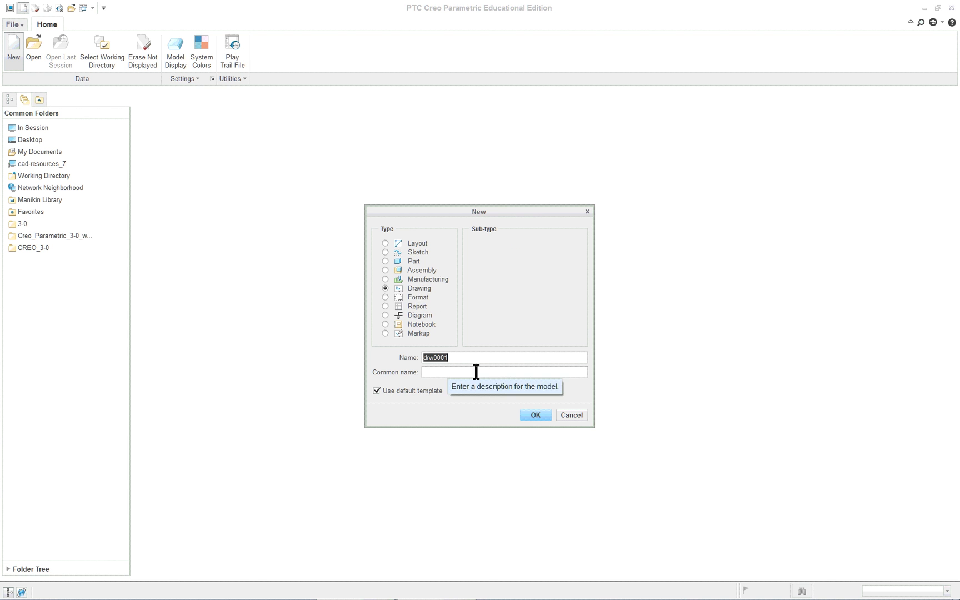
{"action": "type", "text": "commector1"}
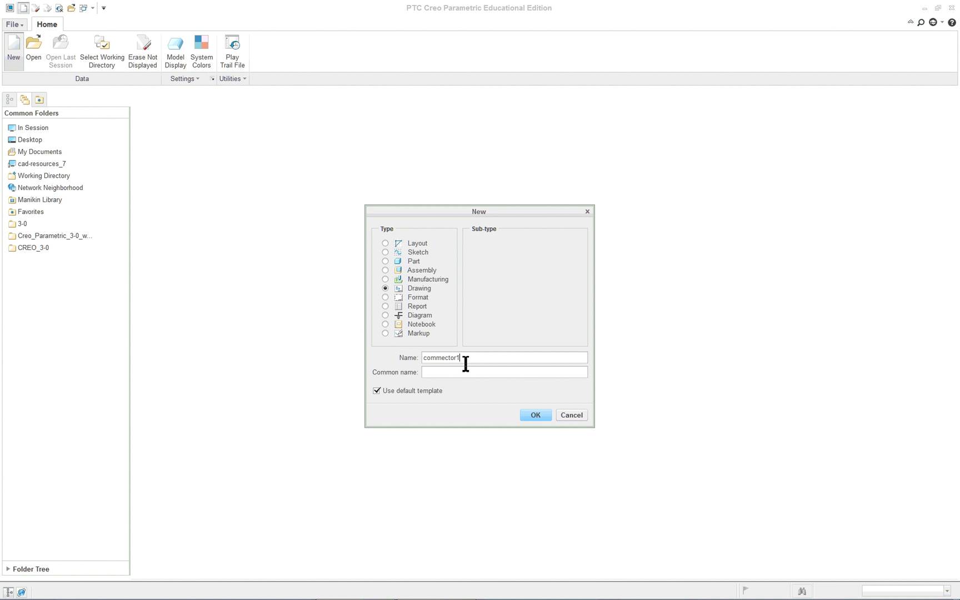
{"action": "left_click", "coordinate": [535, 415]}
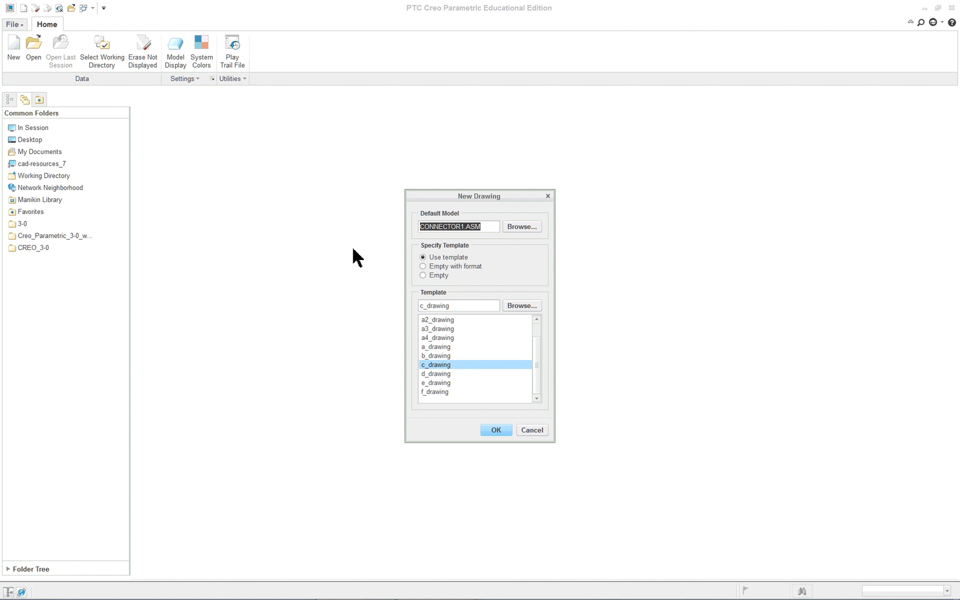
{"action": "left_click", "coordinate": [496, 432]}
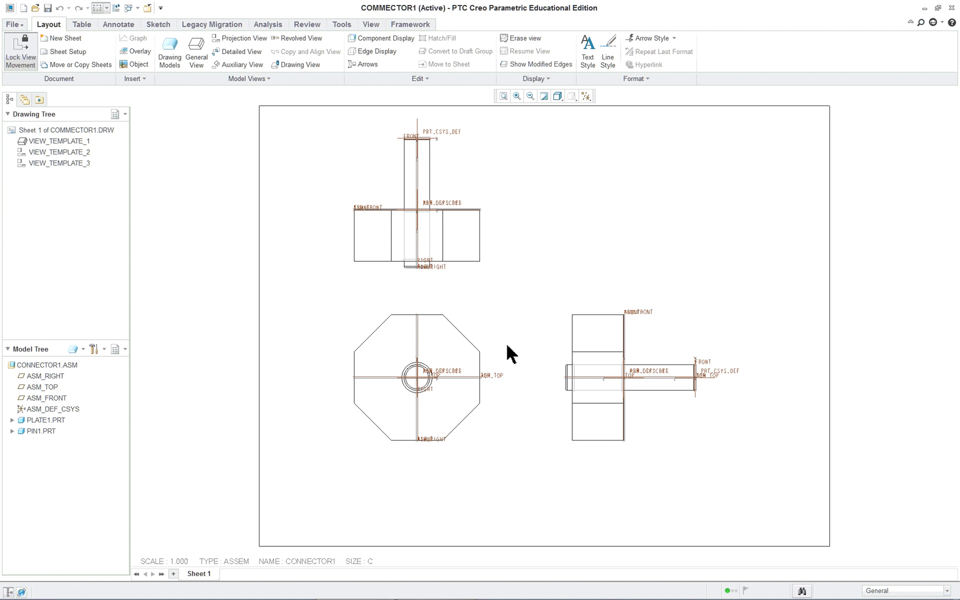
Step: Uncheck Select All in the datum display filter to hide every datum type
{"action": "left_click", "coordinate": [587, 96]}
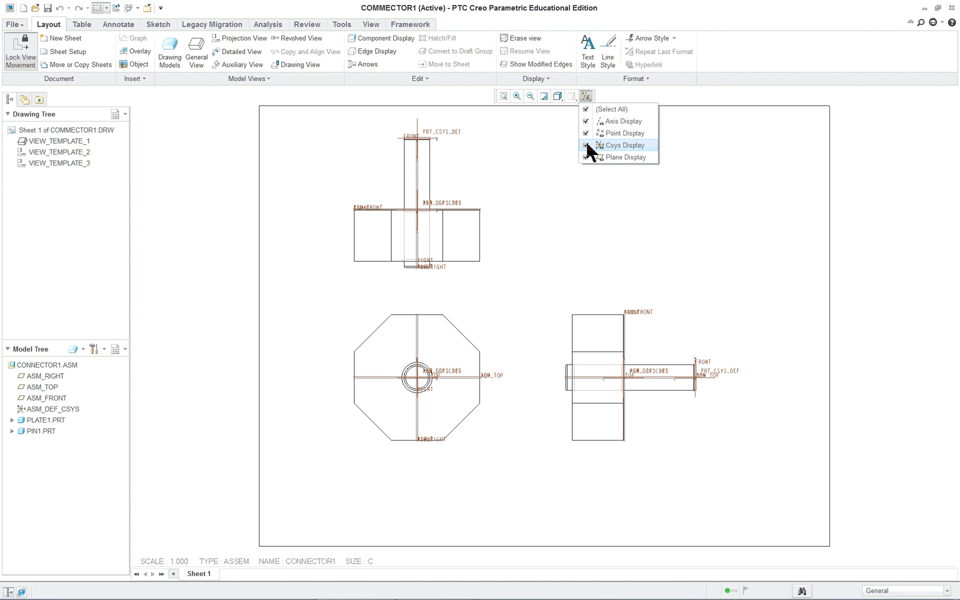
{"action": "left_click", "coordinate": [585, 110]}
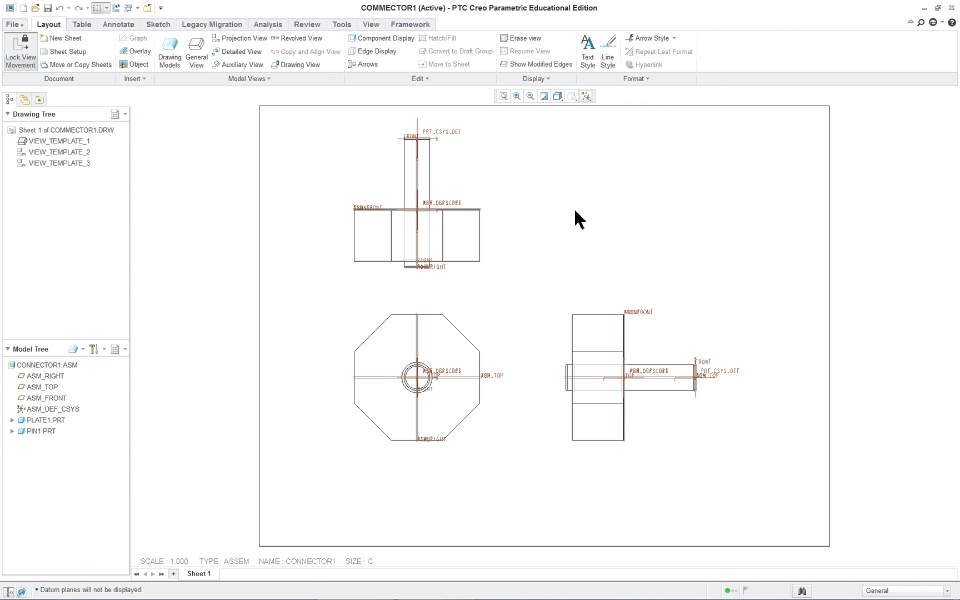
{"action": "scroll", "coordinate": [572, 214], "scroll_direction": "down", "scroll_amount": 1}
{"action": "scroll", "coordinate": [573, 222], "scroll_direction": "up", "scroll_amount": 1}
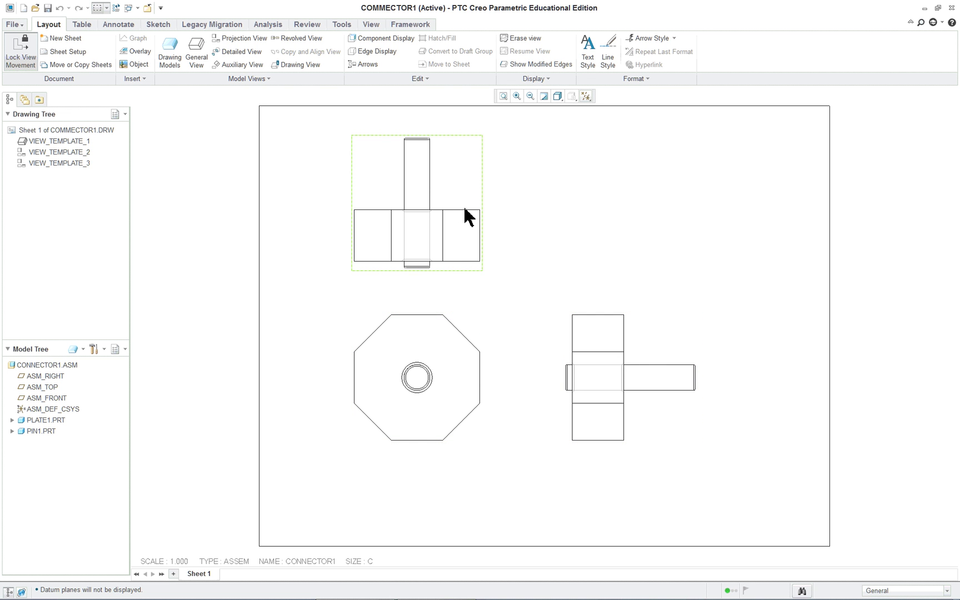
Step: Delete the top view VIEW_TEMPLATE_2, then bring up the octagon view's context menu
{"action": "left_click", "coordinate": [446, 185]}
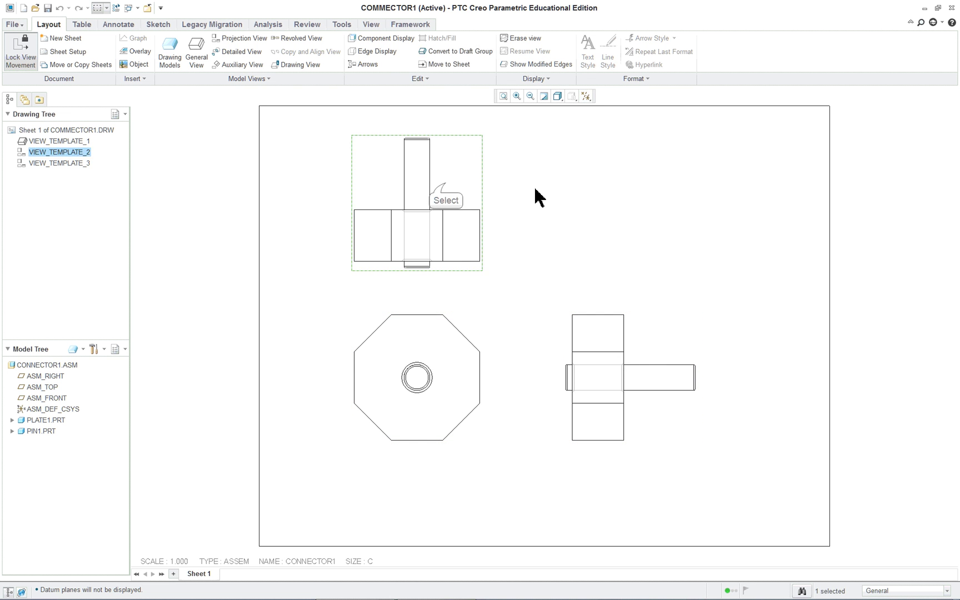
{"action": "right_click", "coordinate": [535, 191]}
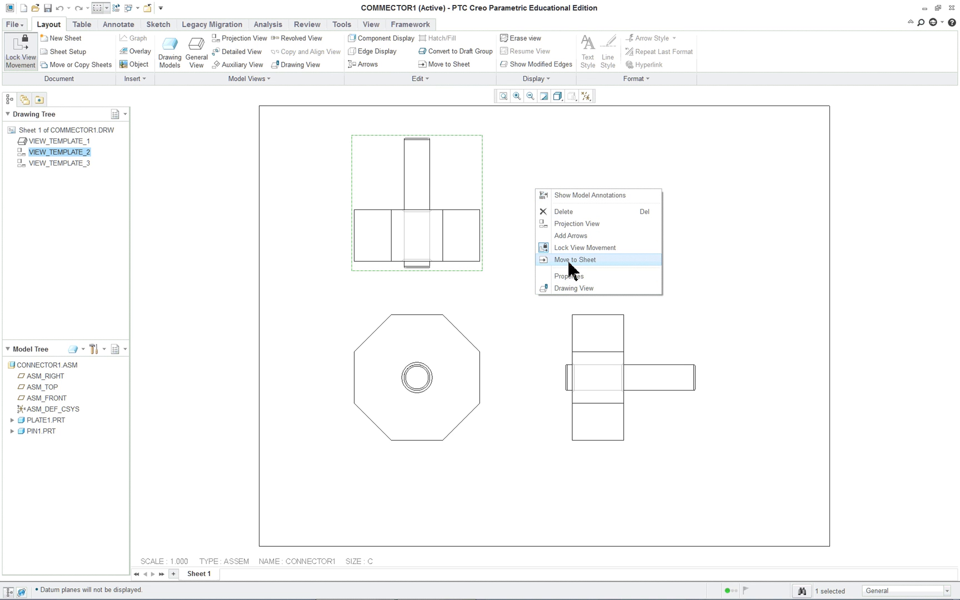
{"action": "left_click", "coordinate": [572, 213]}
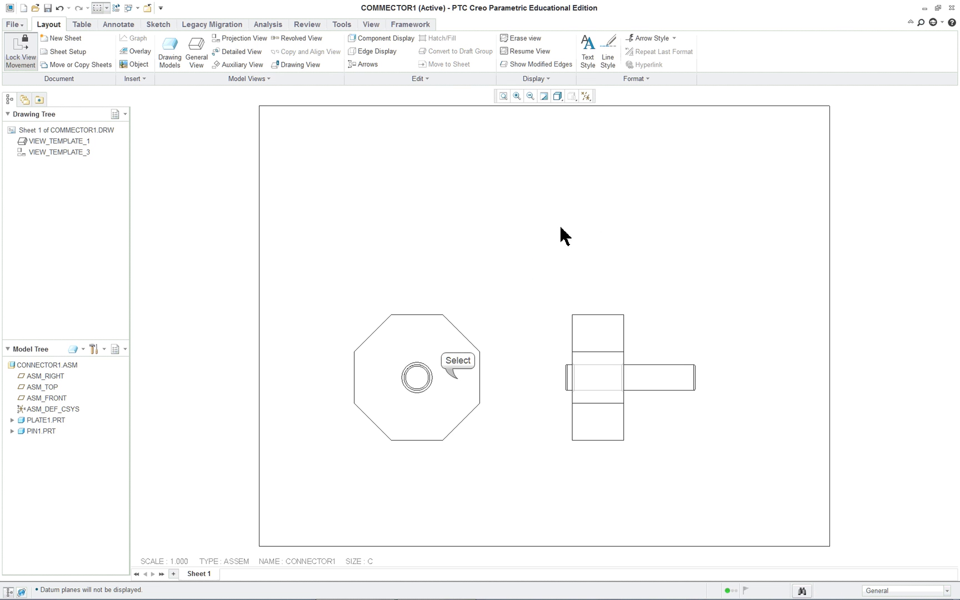
{"action": "left_click", "coordinate": [460, 375]}
{"action": "right_click", "coordinate": [452, 261]}
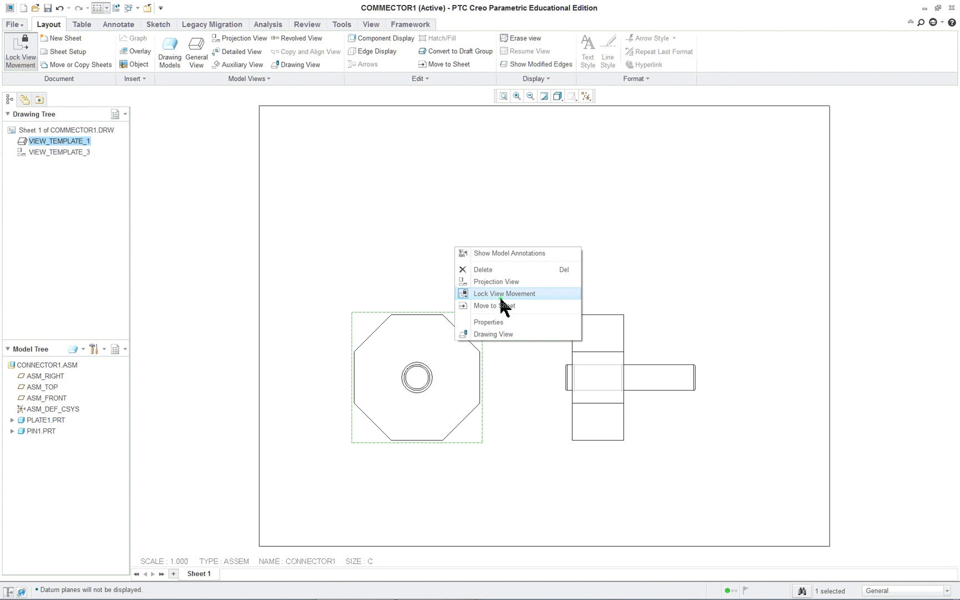
Step: Turn off Lock View Movement and reposition the octagon view
{"action": "left_click", "coordinate": [497, 294]}
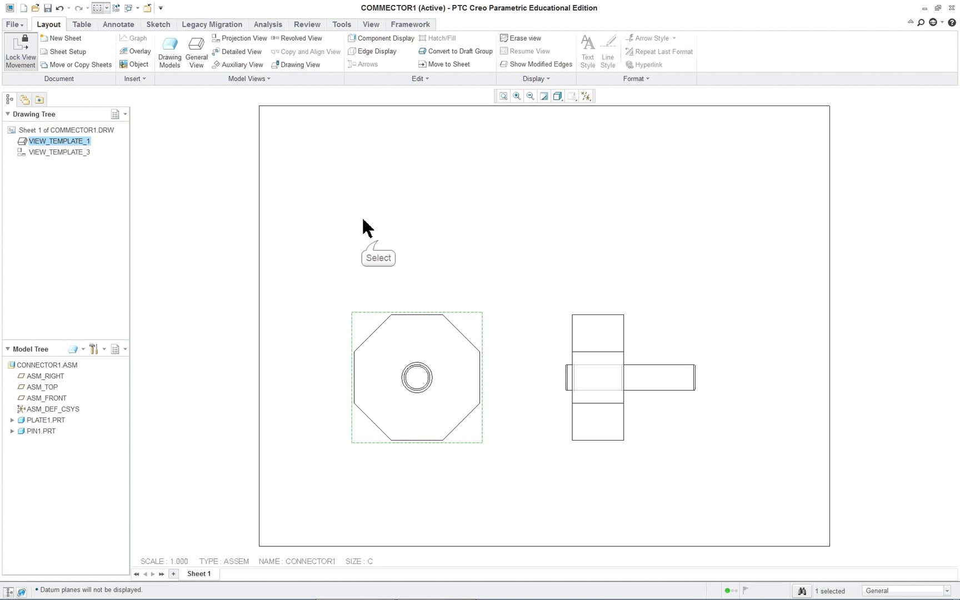
{"action": "left_click", "coordinate": [21, 47]}
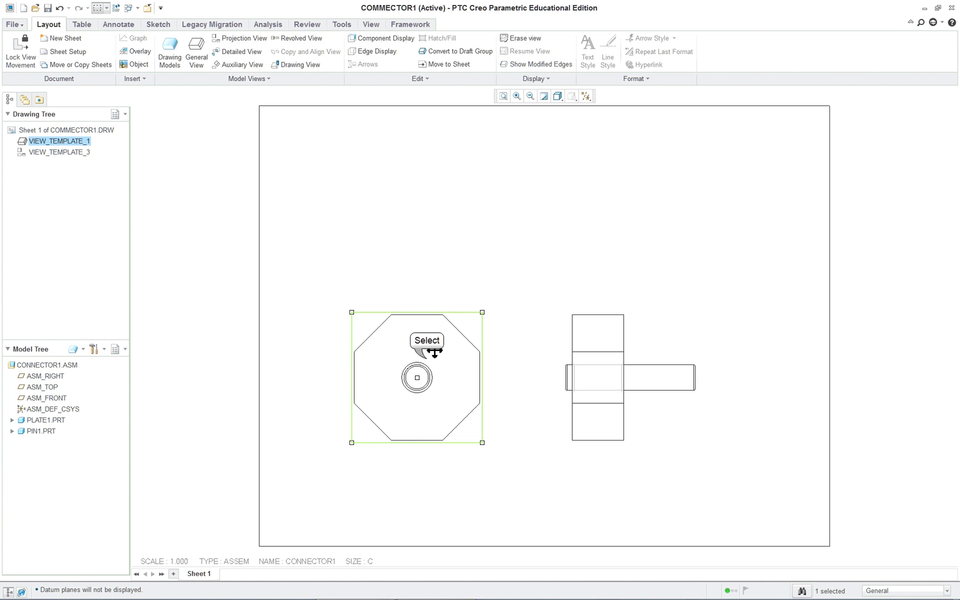
{"action": "mouse_move", "coordinate": [428, 360]}
{"action": "left_mouse_down"}
{"action": "mouse_move", "coordinate": [437, 287]}
{"action": "mouse_move", "coordinate": [420, 290]}
{"action": "mouse_move", "coordinate": [460, 336]}
{"action": "left_mouse_up"}
{"action": "left_click", "coordinate": [442, 295]}
{"action": "left_click", "coordinate": [622, 357]}
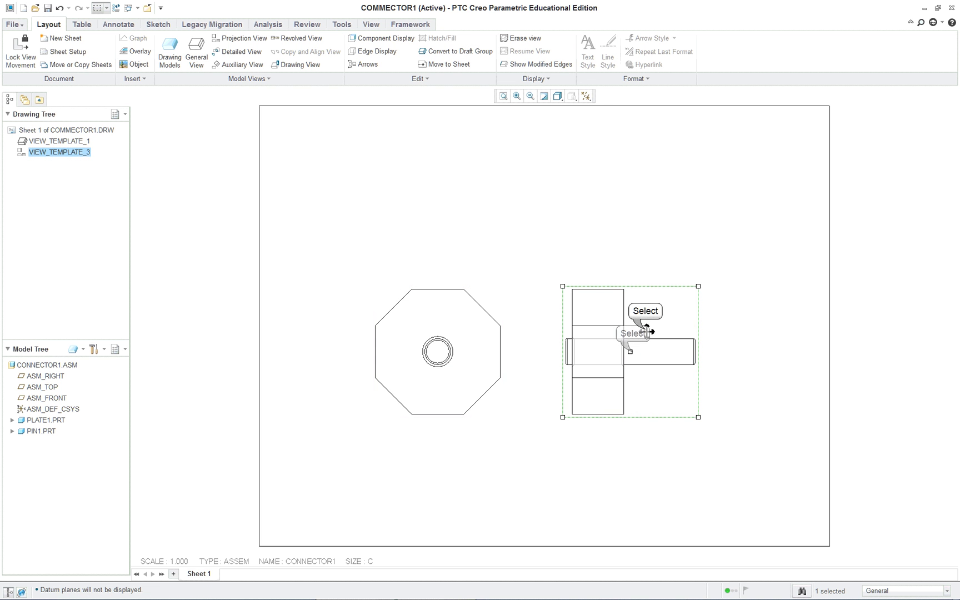
Step: Shift the octagon view further left and move the side view left toward it
{"action": "mouse_move", "coordinate": [645, 327]}
{"action": "left_mouse_down"}
{"action": "mouse_move", "coordinate": [698, 330]}
{"action": "mouse_move", "coordinate": [630, 336]}
{"action": "mouse_move", "coordinate": [658, 334]}
{"action": "left_mouse_up"}
{"action": "left_click", "coordinate": [489, 321]}
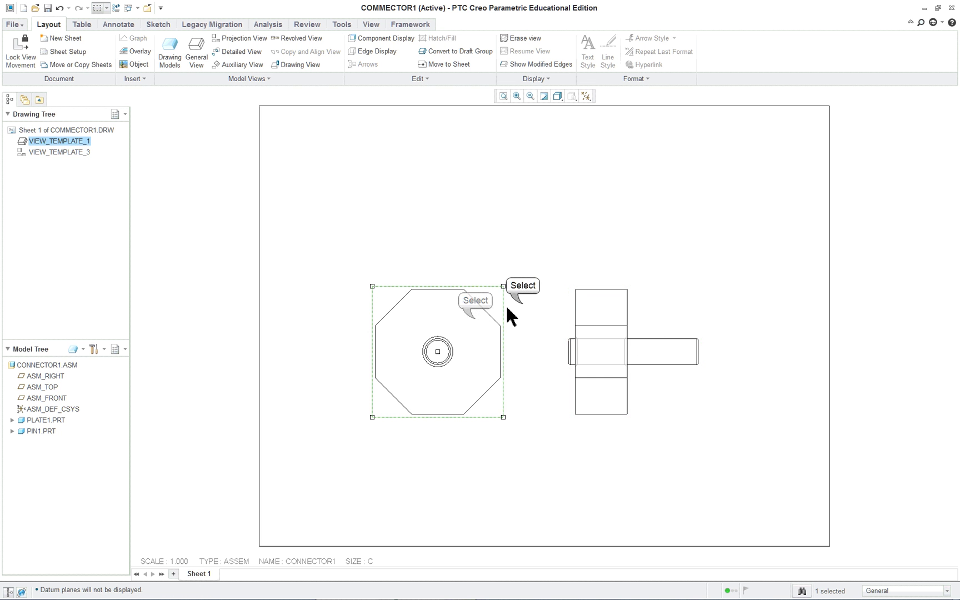
{"action": "left_click", "coordinate": [524, 311]}
{"action": "left_click", "coordinate": [485, 319]}
{"action": "left_click_drag", "start_coordinate": [485, 318], "coordinate": [403, 317]}
{"action": "left_click", "coordinate": [609, 332]}
{"action": "left_click_drag", "start_coordinate": [608, 332], "coordinate": [572, 335]}
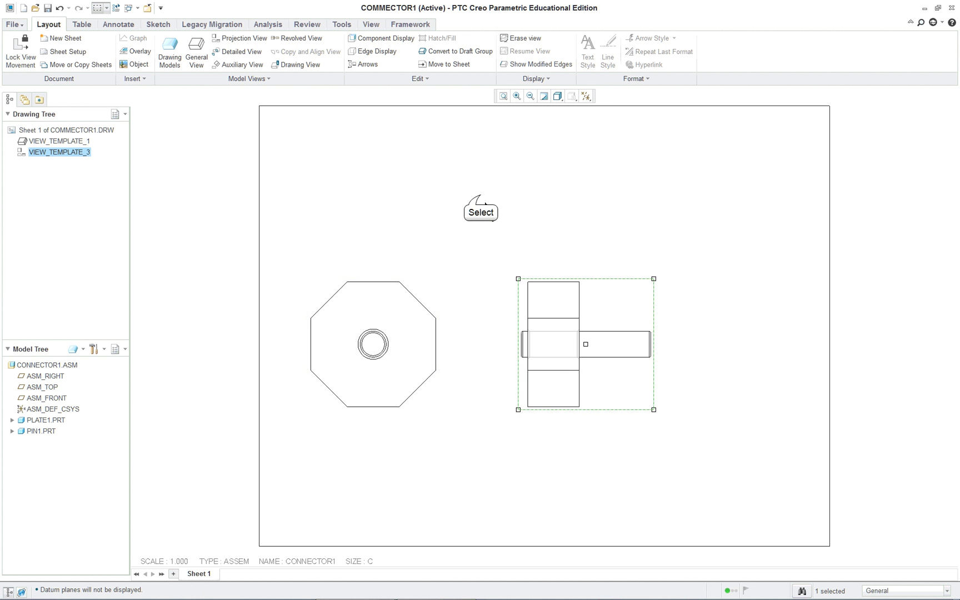
{"action": "left_click", "coordinate": [482, 196]}
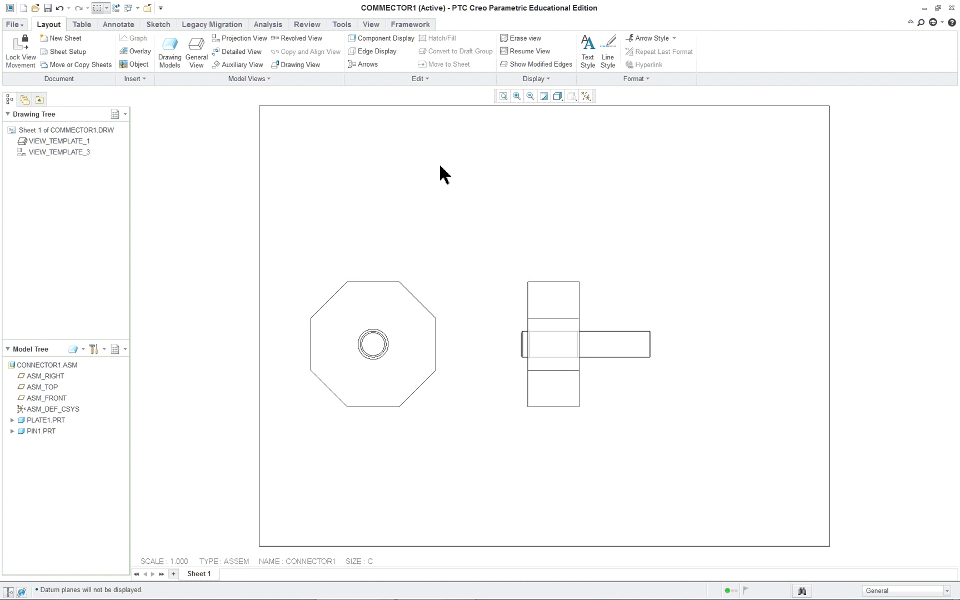
Step: Load the c.frm format in Sheet Setup to add the C-size border and title block
{"action": "right_click", "coordinate": [465, 169]}
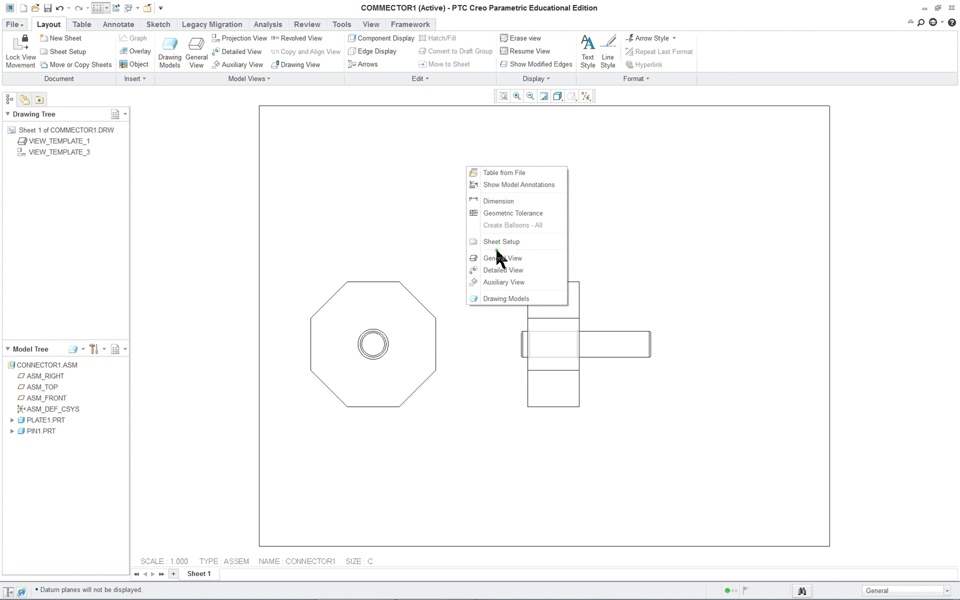
{"action": "left_click", "coordinate": [511, 244]}
{"action": "left_click", "coordinate": [472, 291]}
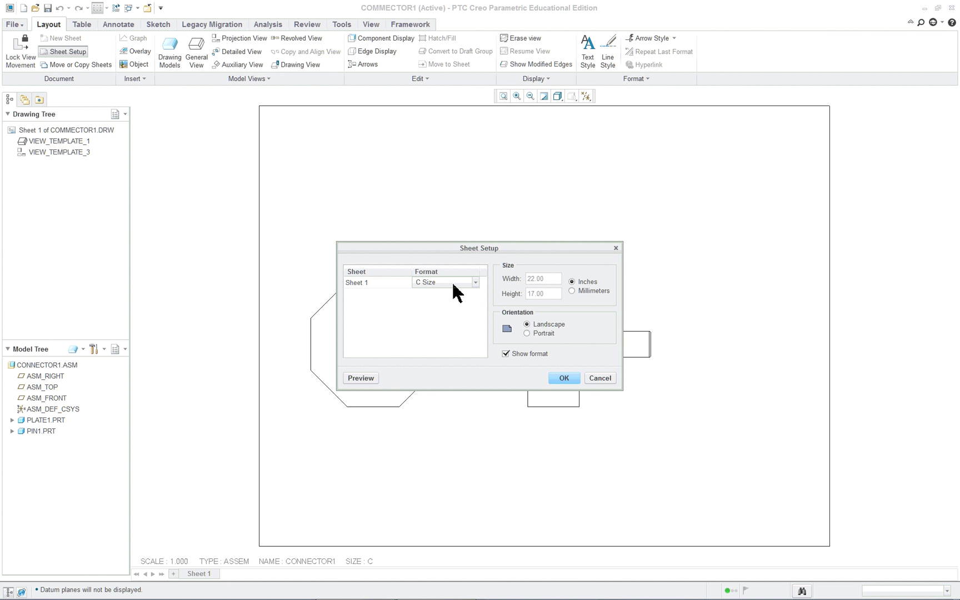
{"action": "left_click", "coordinate": [476, 283]}
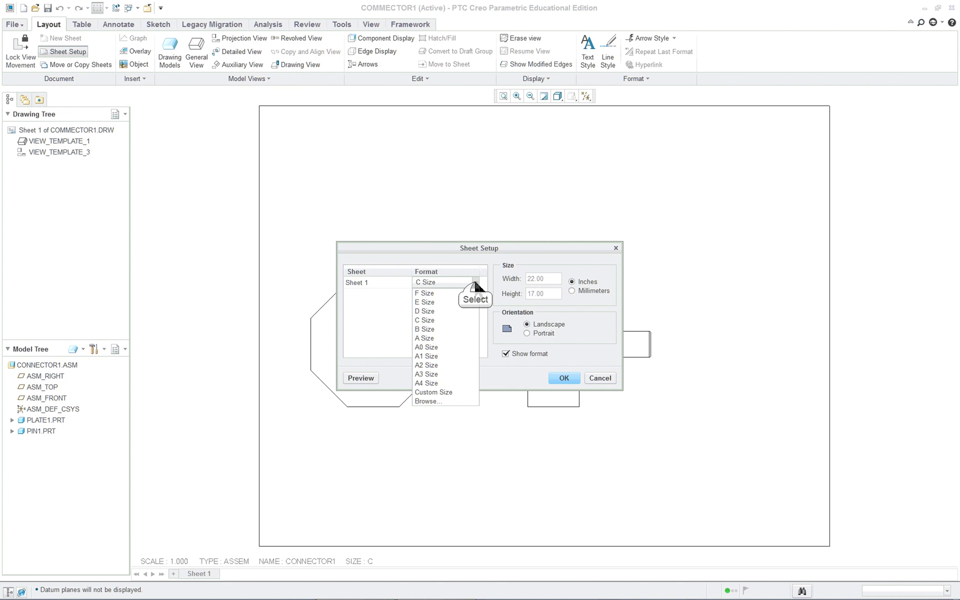
{"action": "left_click", "coordinate": [435, 402]}
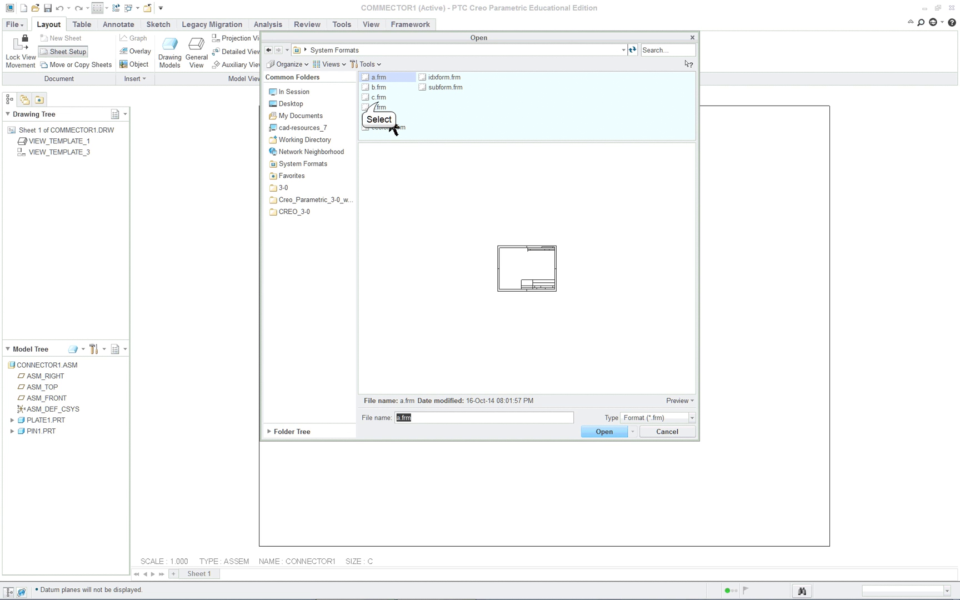
{"action": "left_click", "coordinate": [378, 97]}
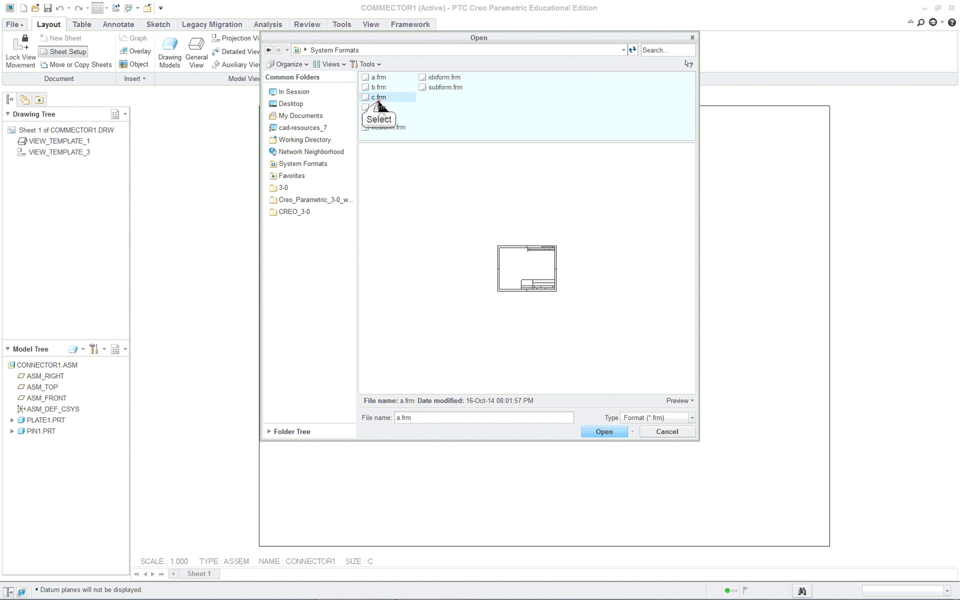
{"action": "left_click", "coordinate": [602, 435]}
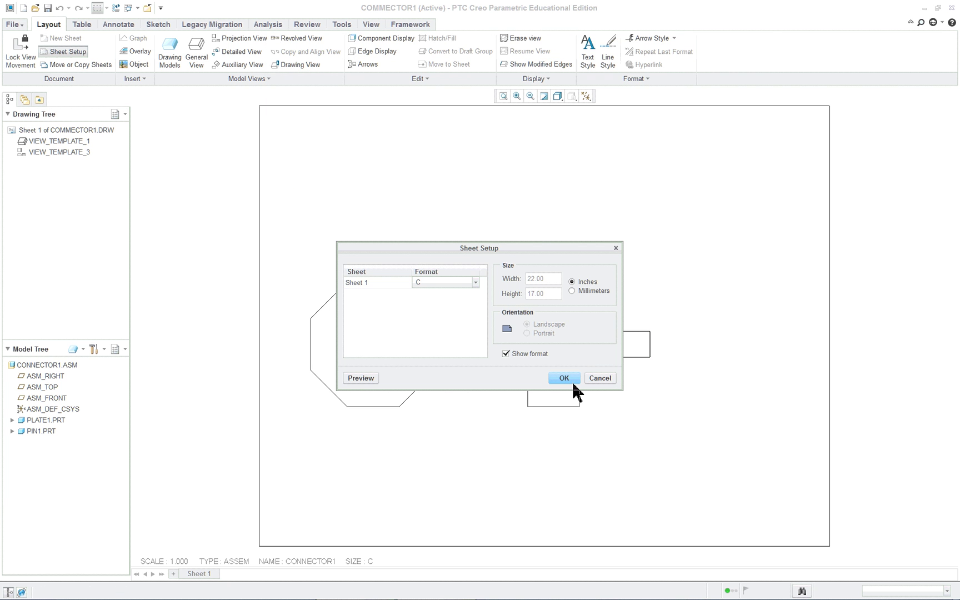
{"action": "left_click", "coordinate": [569, 377]}
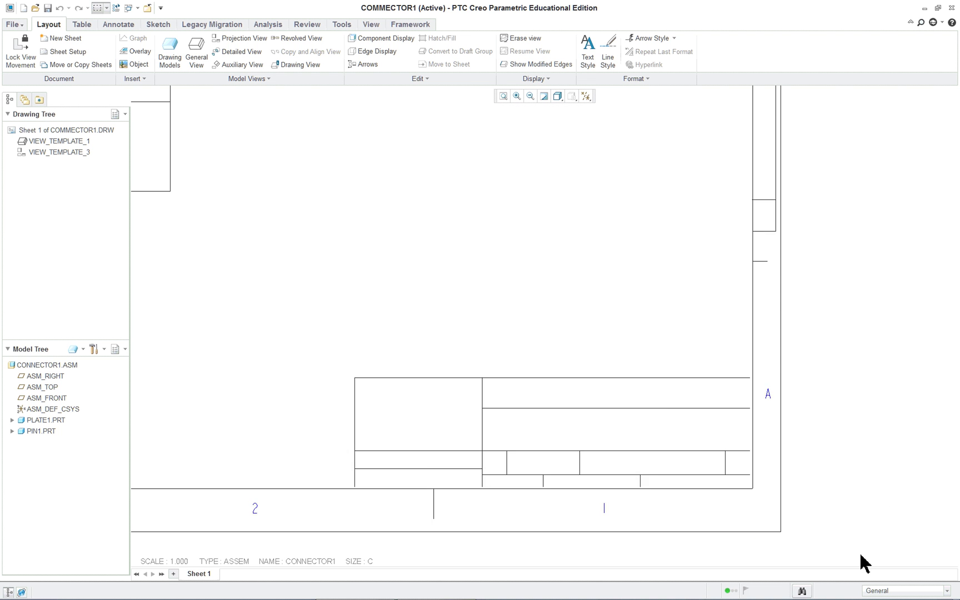
Step: Zoom the sheet, then refit so the whole C-size border and both views show
{"action": "scroll", "coordinate": [809, 535], "scroll_direction": "up", "scroll_amount": 4}
{"action": "scroll", "coordinate": [812, 497], "scroll_direction": "down", "scroll_amount": 2}
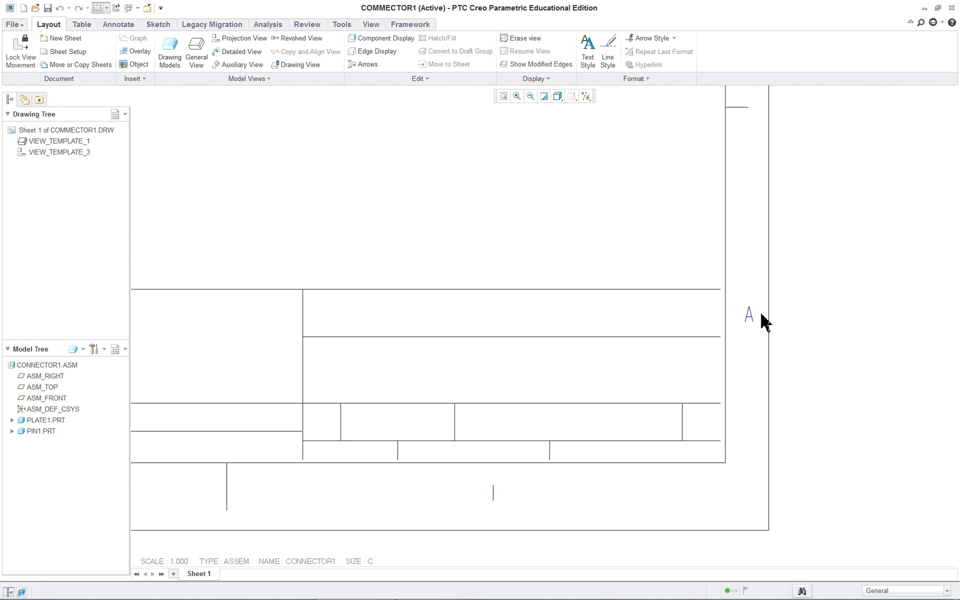
{"action": "scroll", "coordinate": [610, 455], "scroll_direction": "down", "scroll_amount": 6}
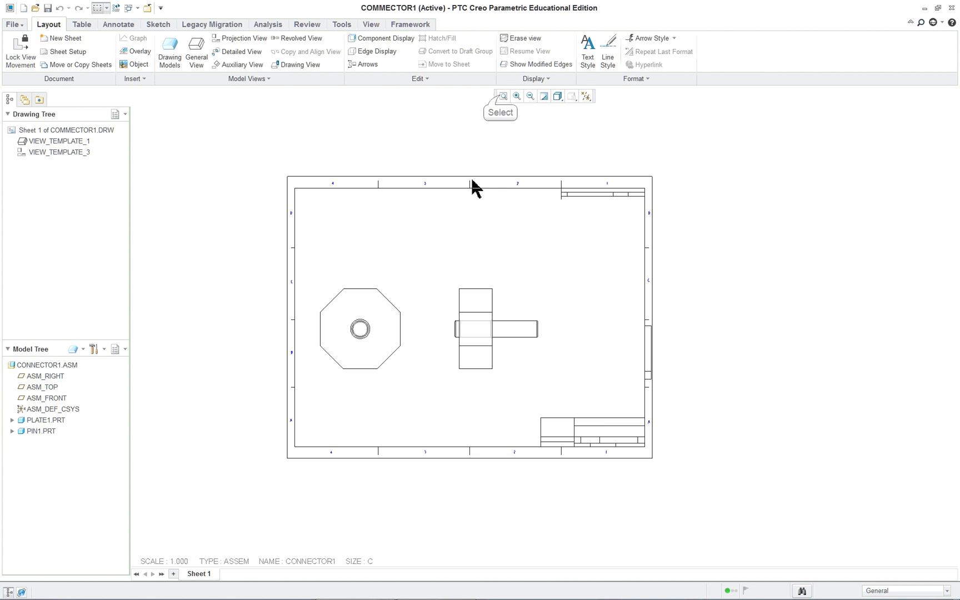
{"action": "left_click", "coordinate": [503, 97]}
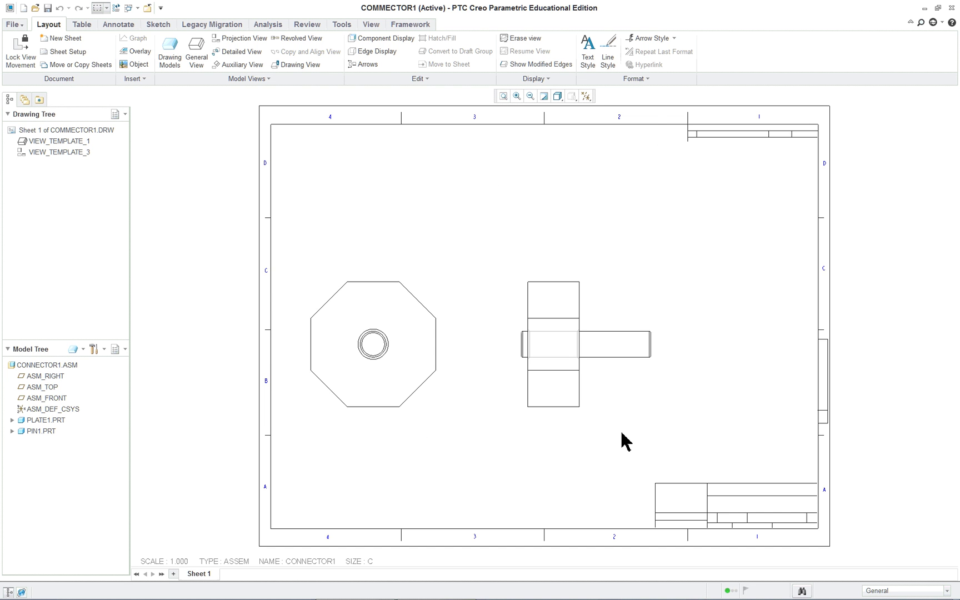
Step: Choose General View from the sheet's right-click menu to start a new view
{"action": "right_click", "coordinate": [510, 358]}
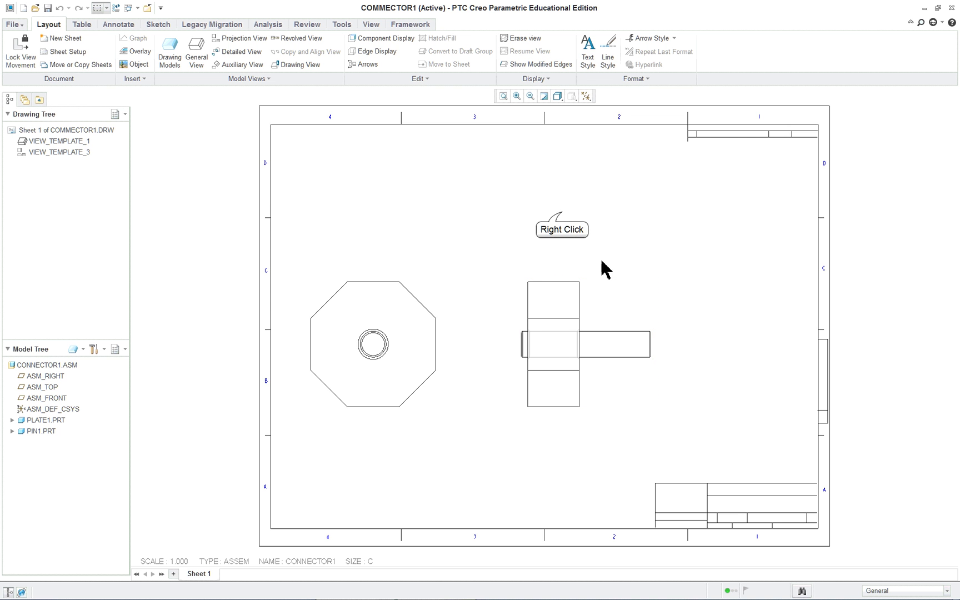
{"action": "right_click", "coordinate": [562, 216]}
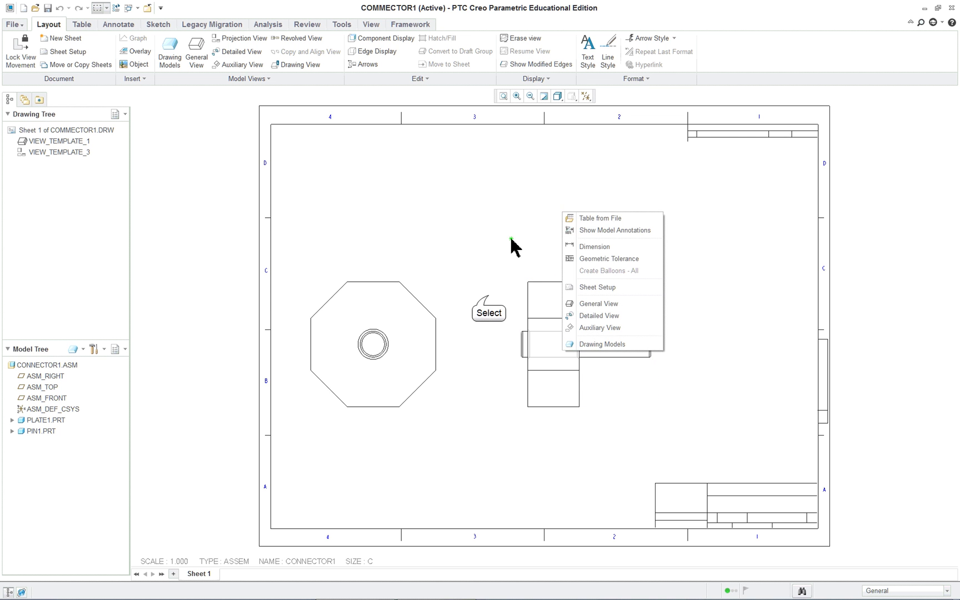
{"action": "left_click", "coordinate": [489, 298]}
{"action": "right_click", "coordinate": [529, 309]}
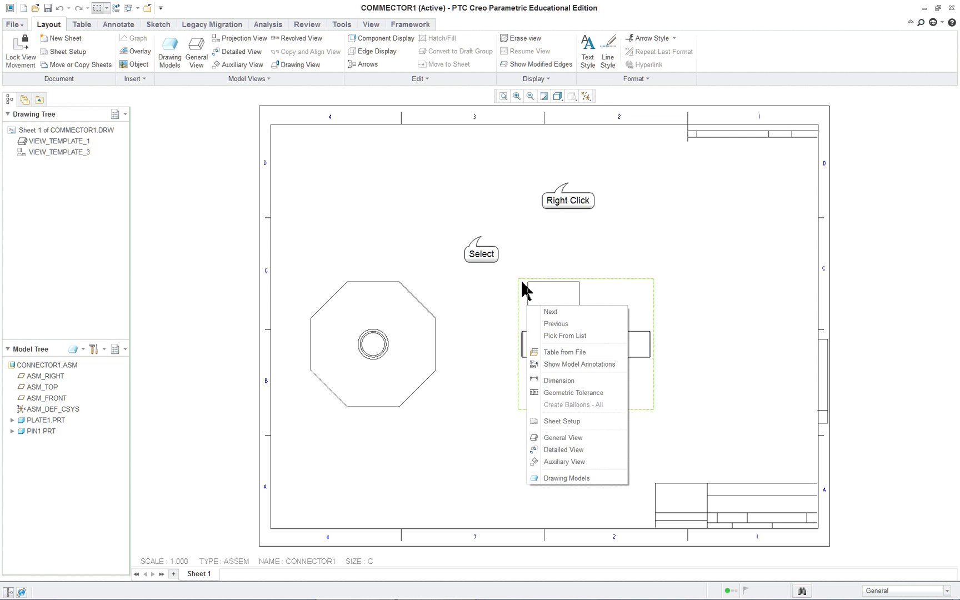
{"action": "right_click", "coordinate": [570, 188]}
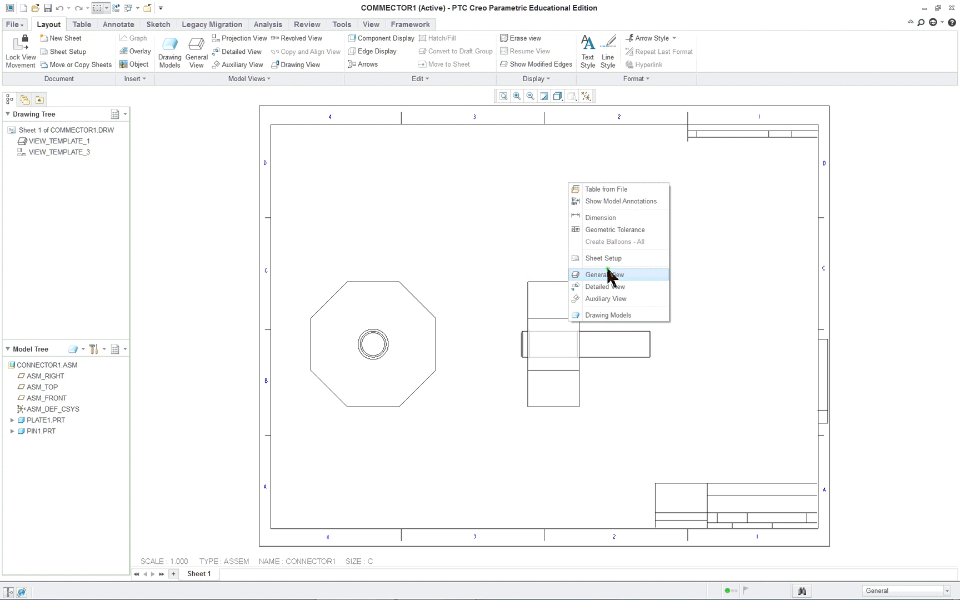
{"action": "left_click", "coordinate": [606, 275]}
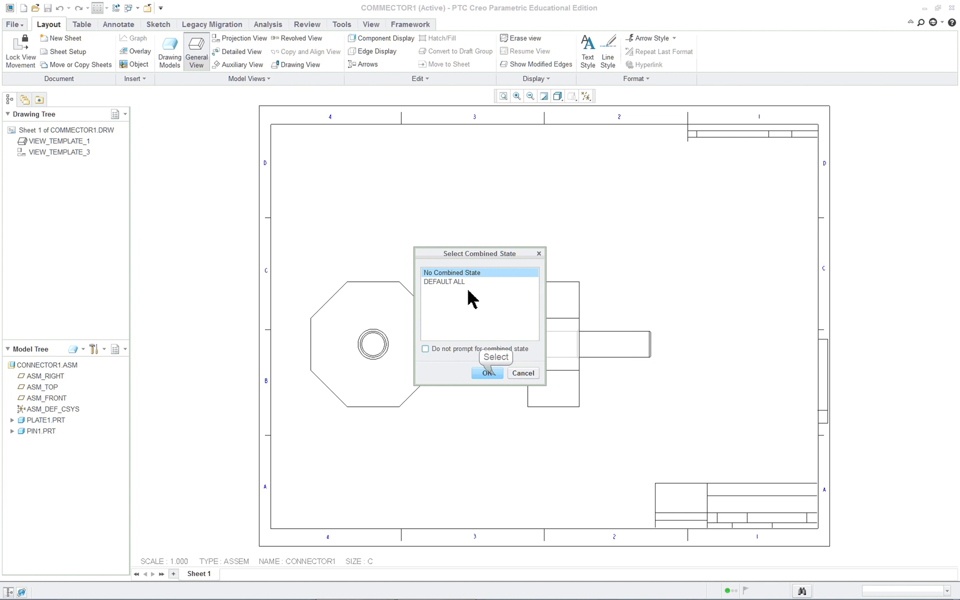
Step: Place a No Combined State general view upper right, oriented Isometric, and apply it
{"action": "left_click", "coordinate": [494, 373]}
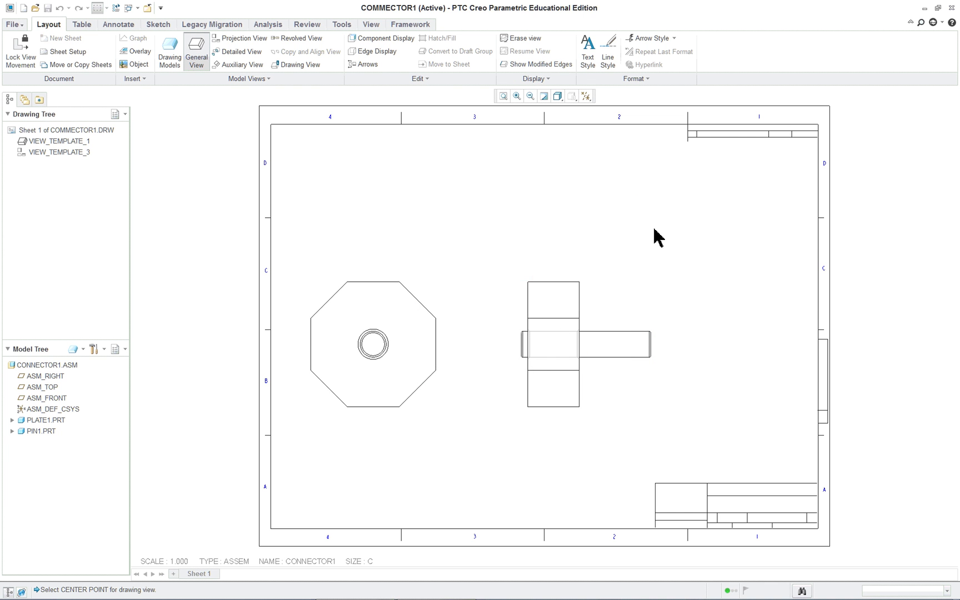
{"action": "left_click", "coordinate": [703, 213]}
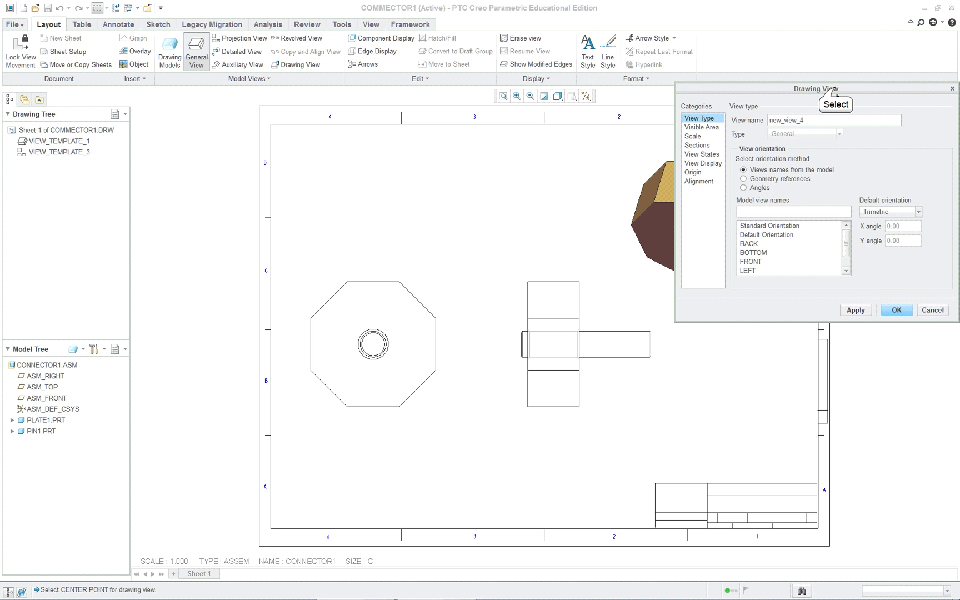
{"action": "mouse_move", "coordinate": [835, 92]}
{"action": "left_mouse_down"}
{"action": "mouse_move", "coordinate": [771, 208]}
{"action": "mouse_move", "coordinate": [815, 308]}
{"action": "left_mouse_up"}
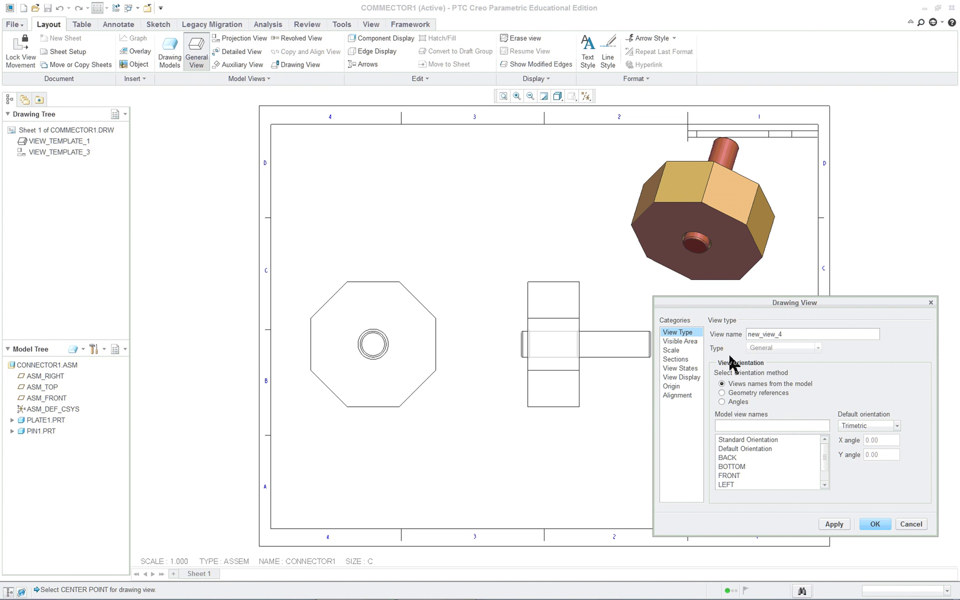
{"action": "left_click", "coordinate": [879, 426]}
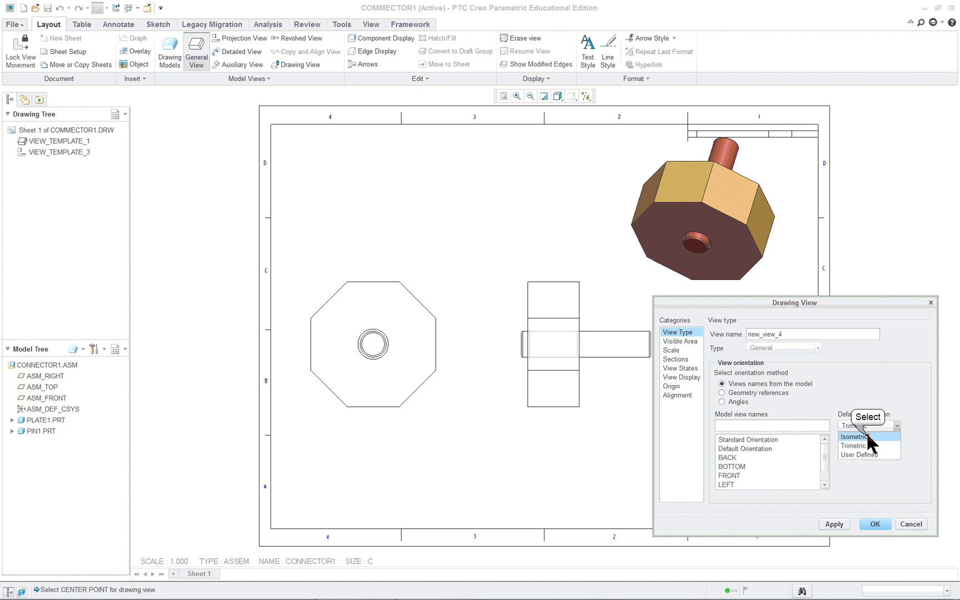
{"action": "left_click", "coordinate": [861, 437]}
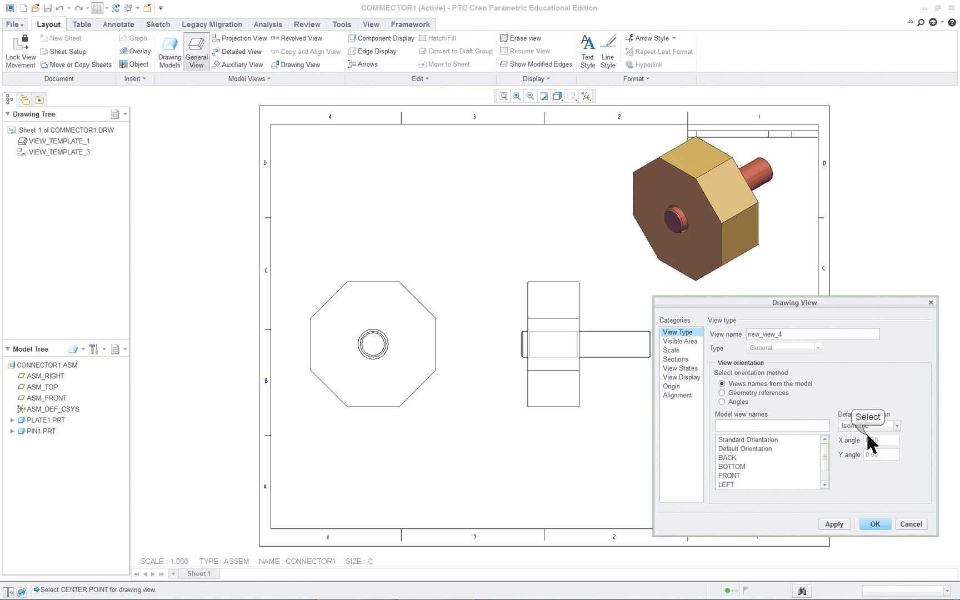
{"action": "left_click", "coordinate": [835, 524]}
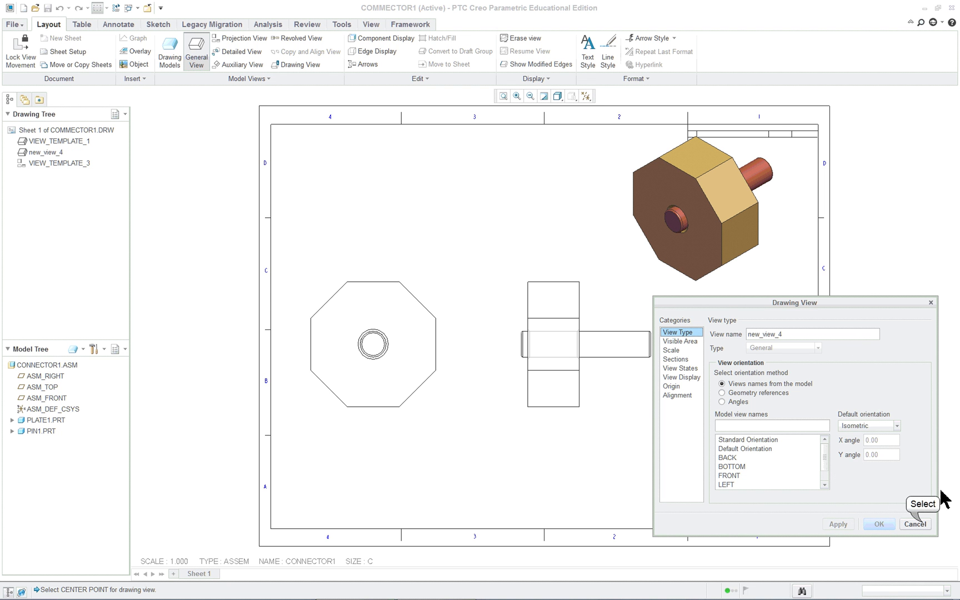
{"action": "left_click", "coordinate": [922, 525]}
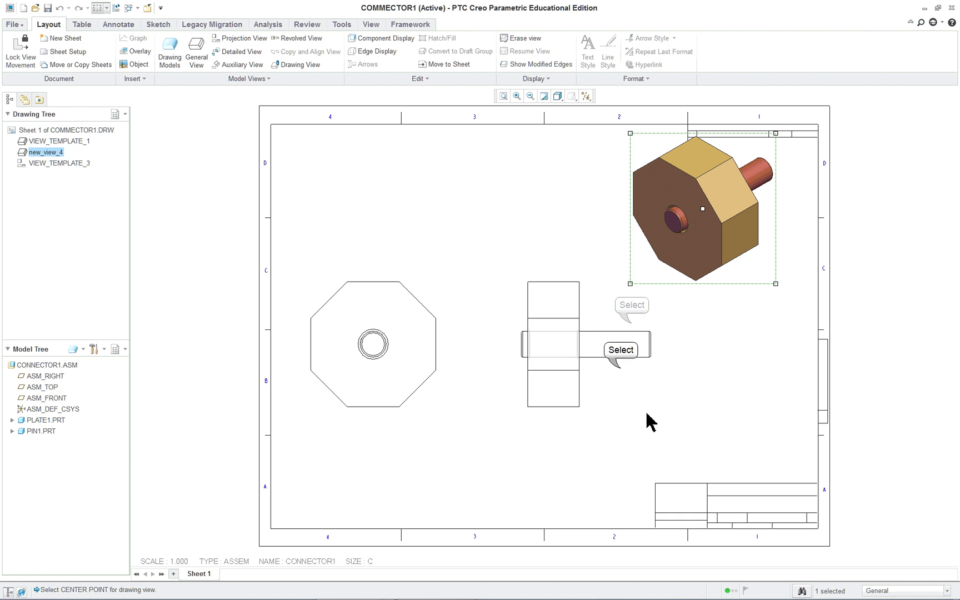
Step: Move the side and front views lower and the isometric view down-left
{"action": "left_click", "coordinate": [637, 340]}
{"action": "left_click_drag", "start_coordinate": [632, 326], "coordinate": [623, 333]}
{"action": "left_click", "coordinate": [449, 355]}
{"action": "left_click", "coordinate": [428, 355]}
{"action": "left_click_drag", "start_coordinate": [423, 349], "coordinate": [418, 372]}
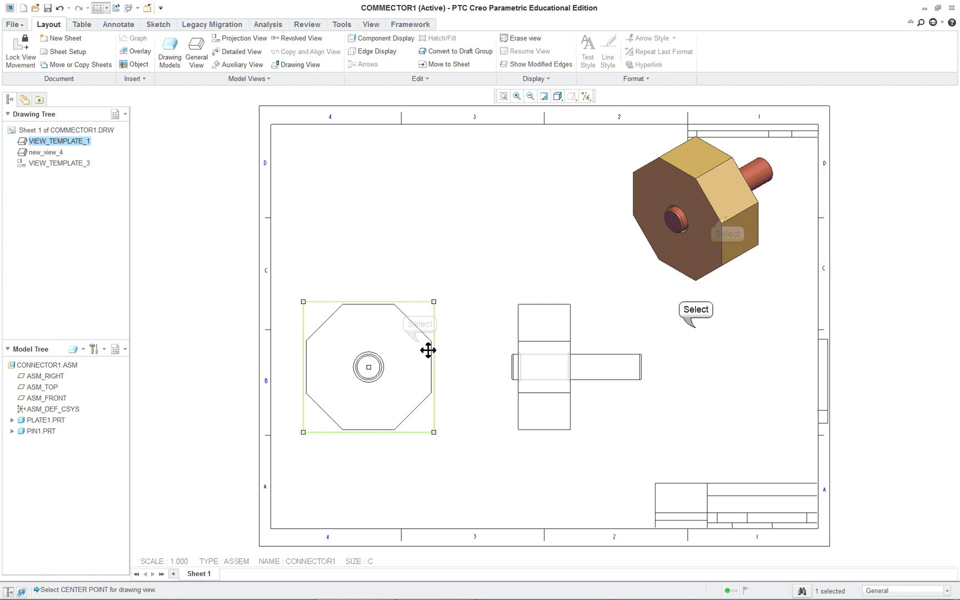
{"action": "left_click", "coordinate": [701, 319]}
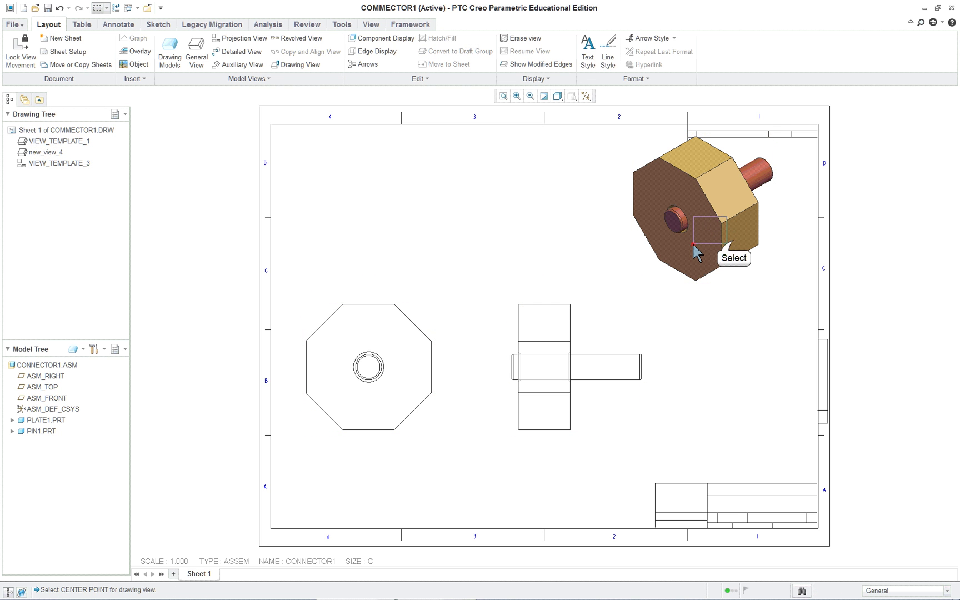
{"action": "left_click", "coordinate": [734, 243]}
{"action": "left_click_drag", "start_coordinate": [752, 265], "coordinate": [738, 283]}
{"action": "left_click", "coordinate": [753, 377]}
Step: Check the side view properties without changes, switch to Annotate, and select the views
{"action": "double_click", "coordinate": [625, 375]}
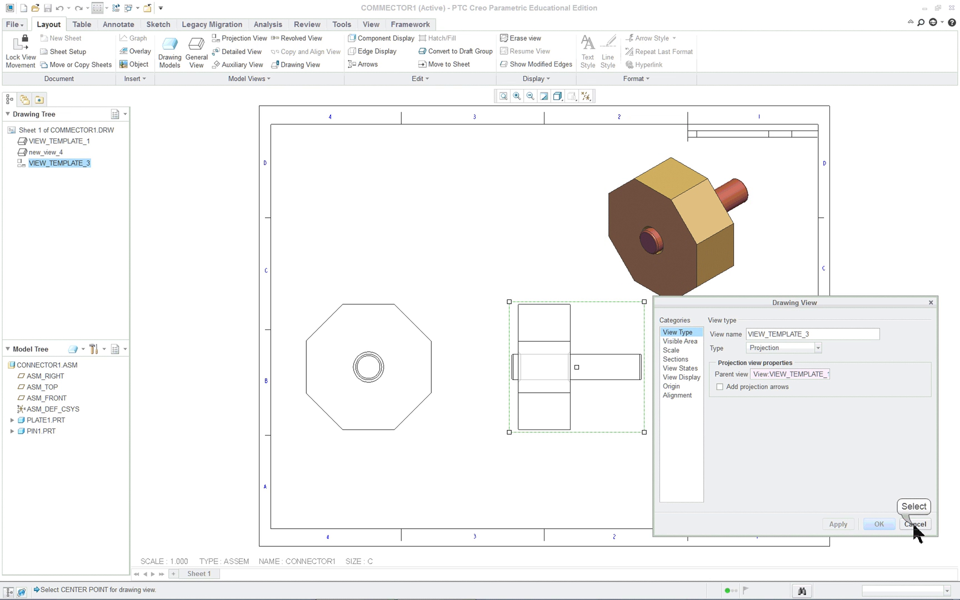
{"action": "left_click", "coordinate": [913, 524]}
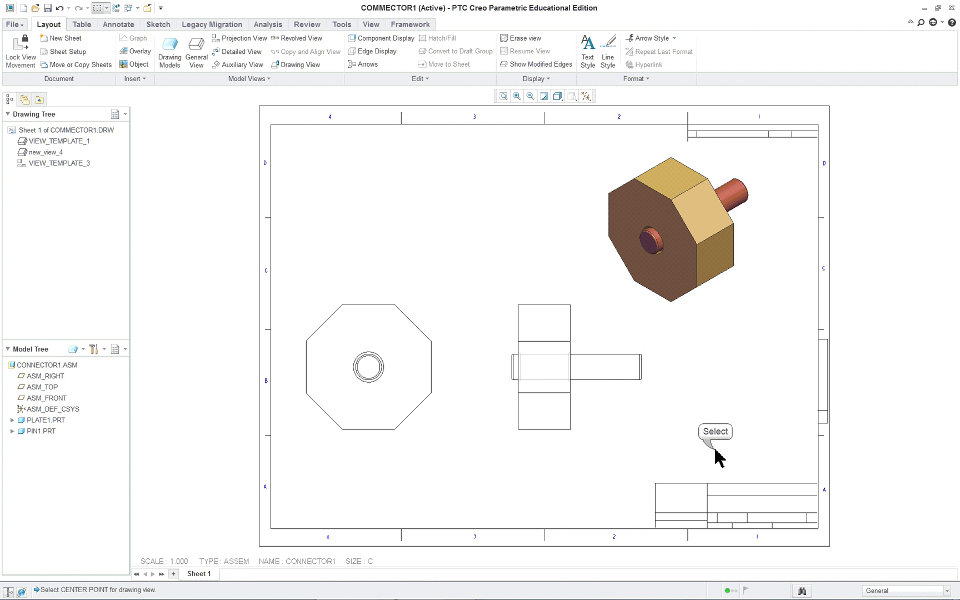
{"action": "left_click", "coordinate": [118, 25]}
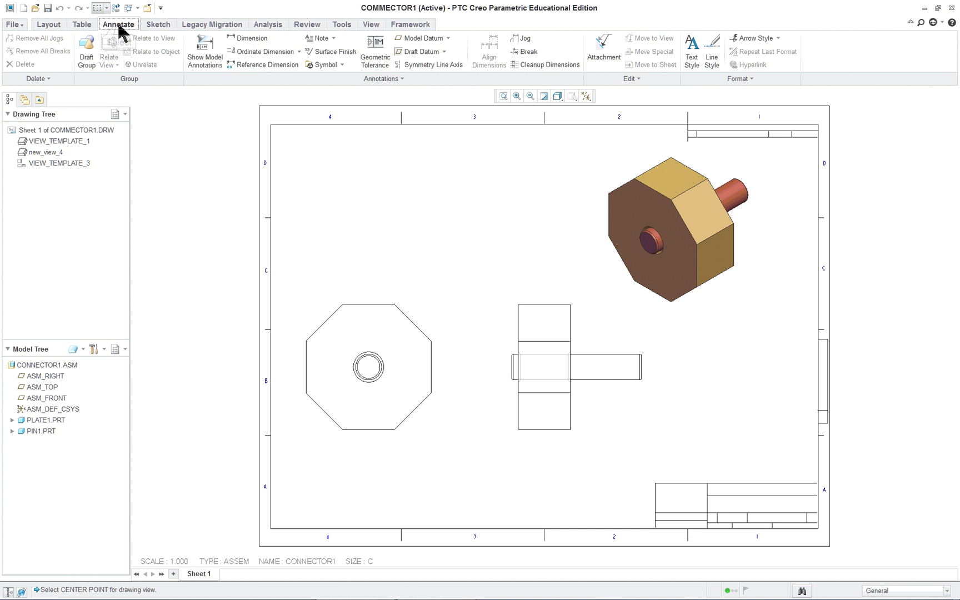
{"action": "double_click", "coordinate": [572, 346]}
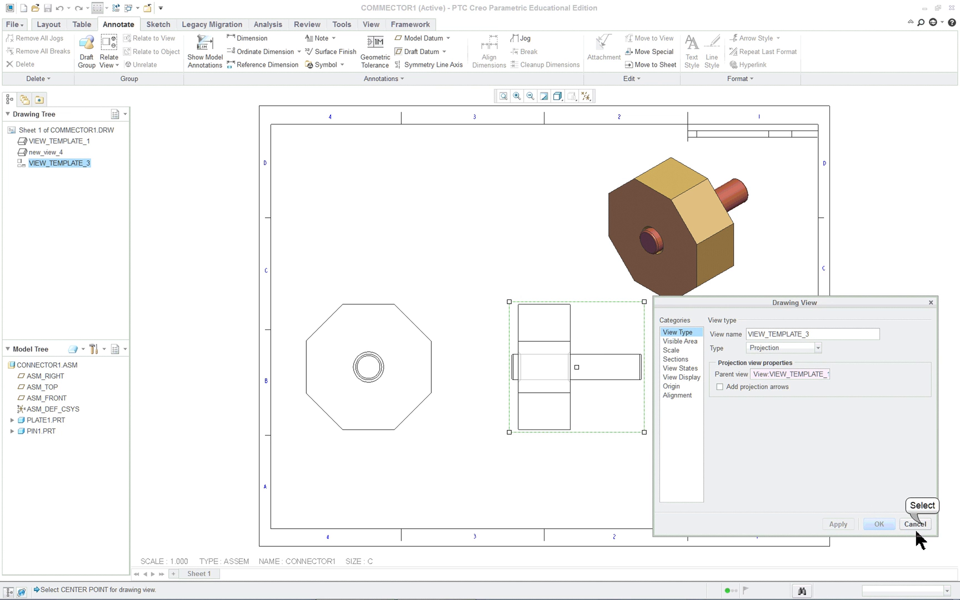
{"action": "left_click", "coordinate": [920, 524]}
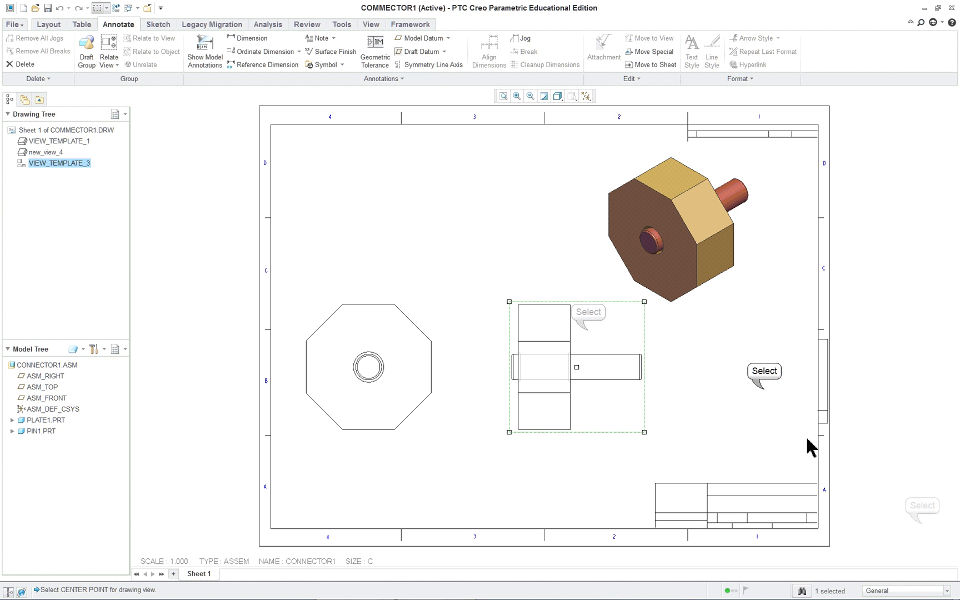
{"action": "left_click", "coordinate": [592, 337]}
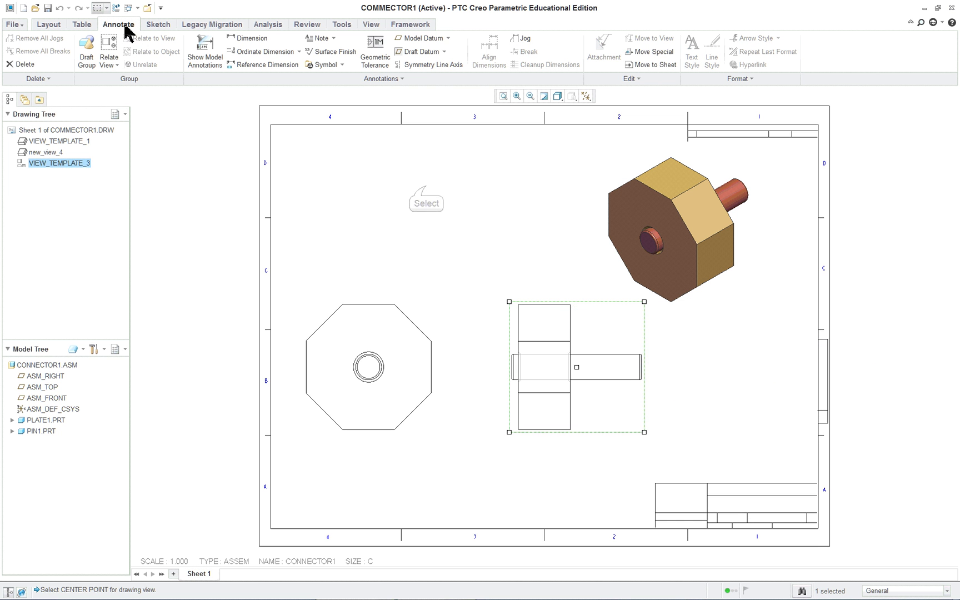
{"action": "left_click", "coordinate": [217, 105]}
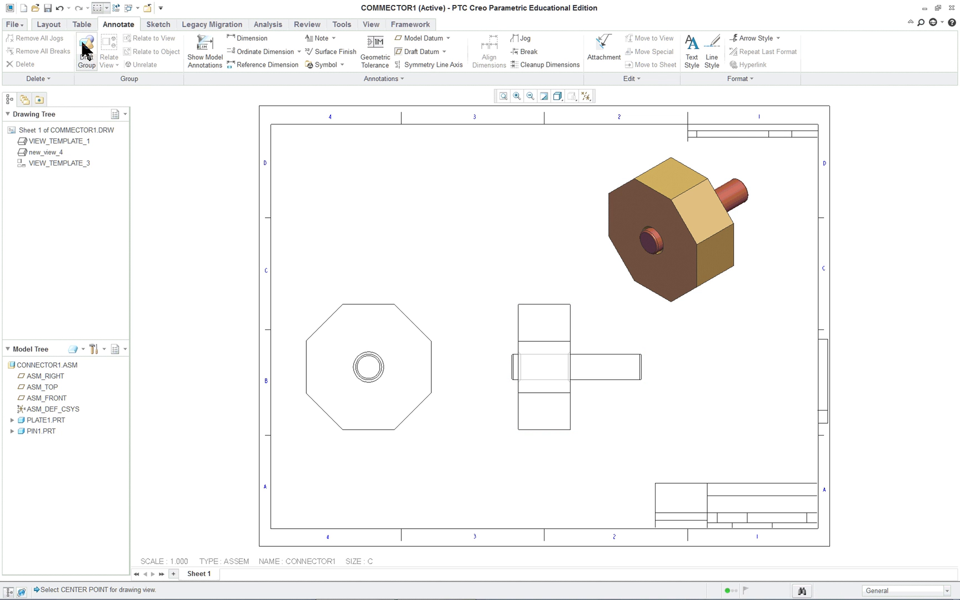
{"action": "left_click", "coordinate": [637, 250]}
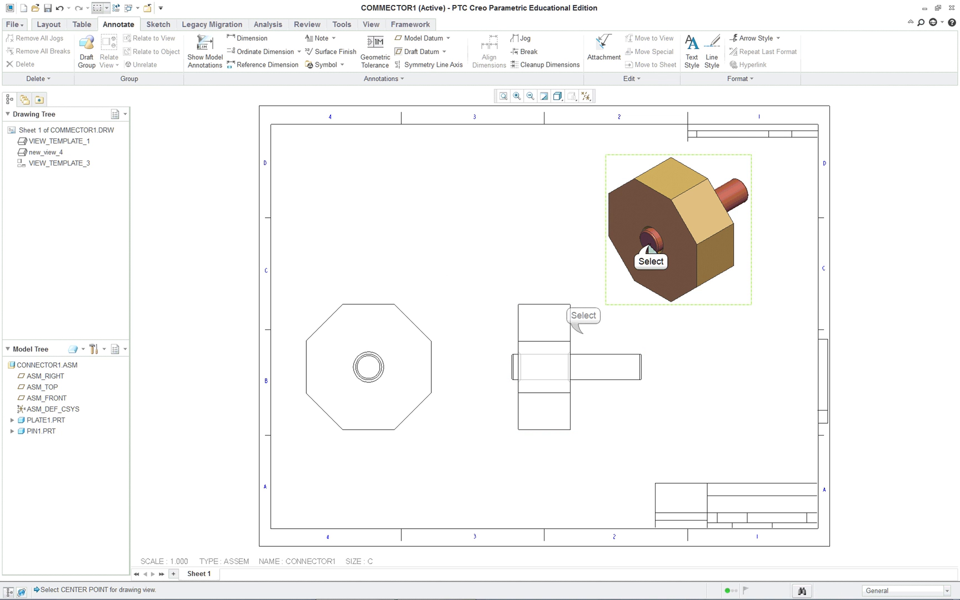
{"action": "left_click", "coordinate": [592, 331]}
{"action": "left_click", "coordinate": [651, 280]}
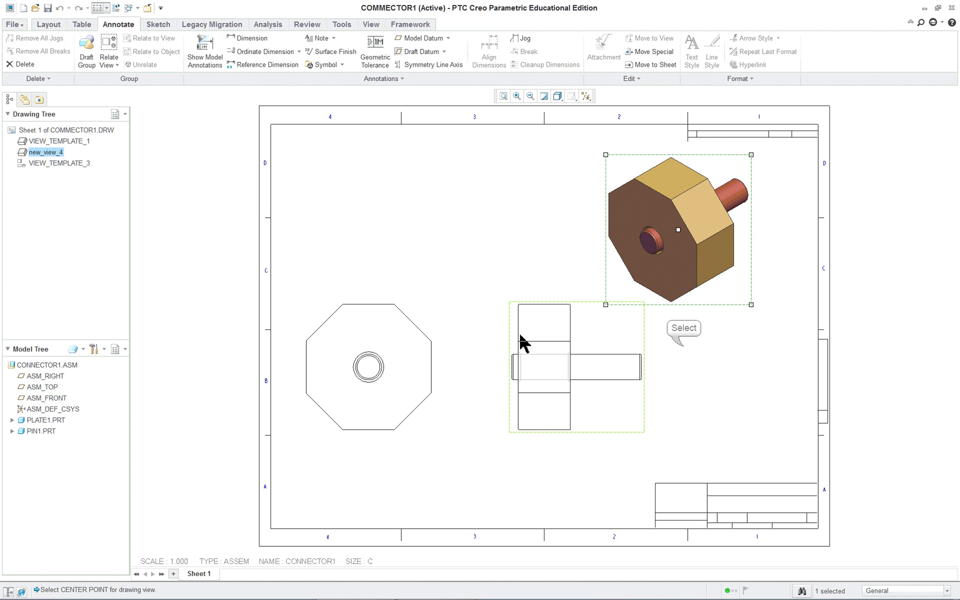
{"action": "left_click", "coordinate": [684, 351]}
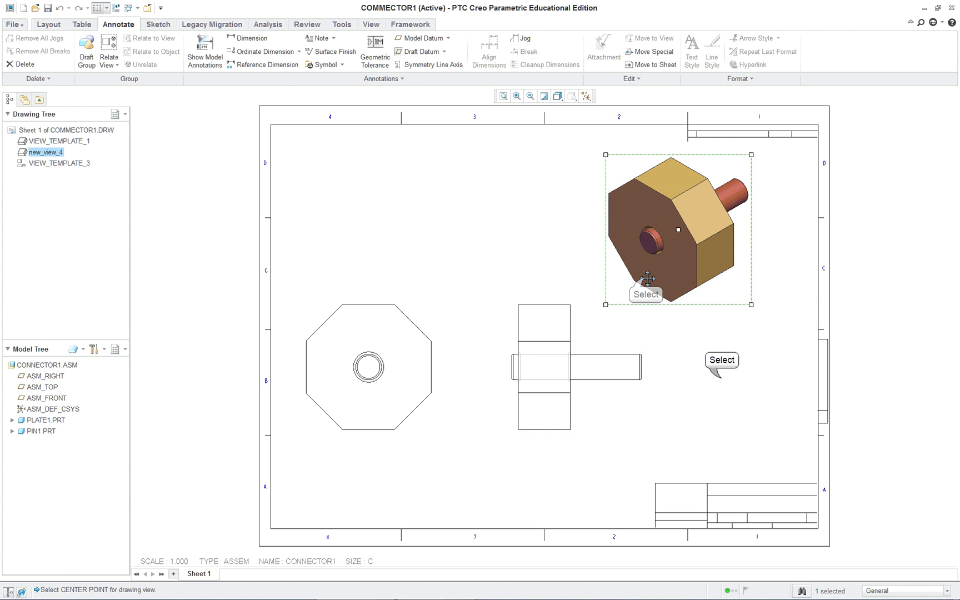
Step: Set the isometric connector view's display style to No Hidden and apply it
{"action": "double_click", "coordinate": [721, 302]}
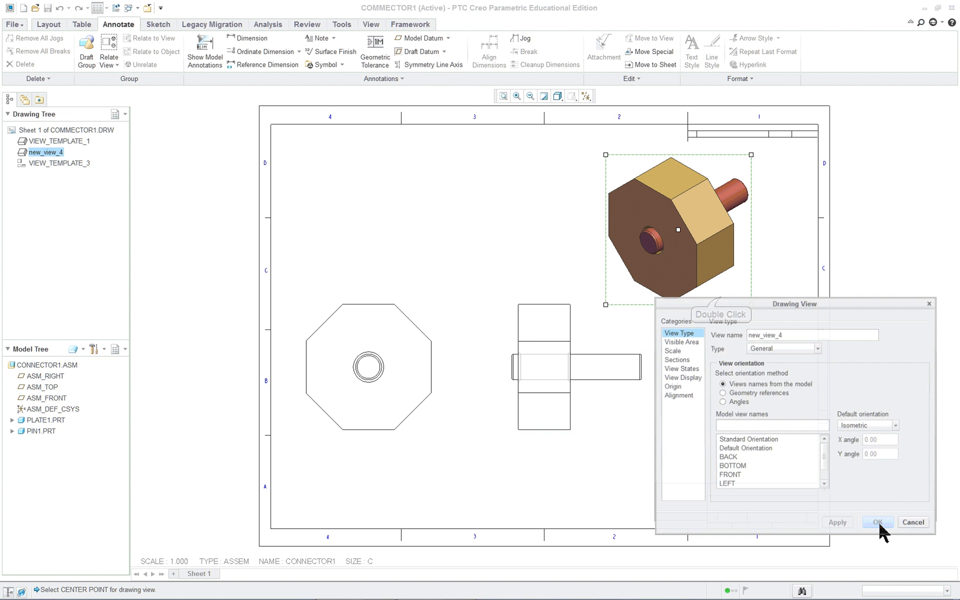
{"action": "left_click", "coordinate": [683, 370]}
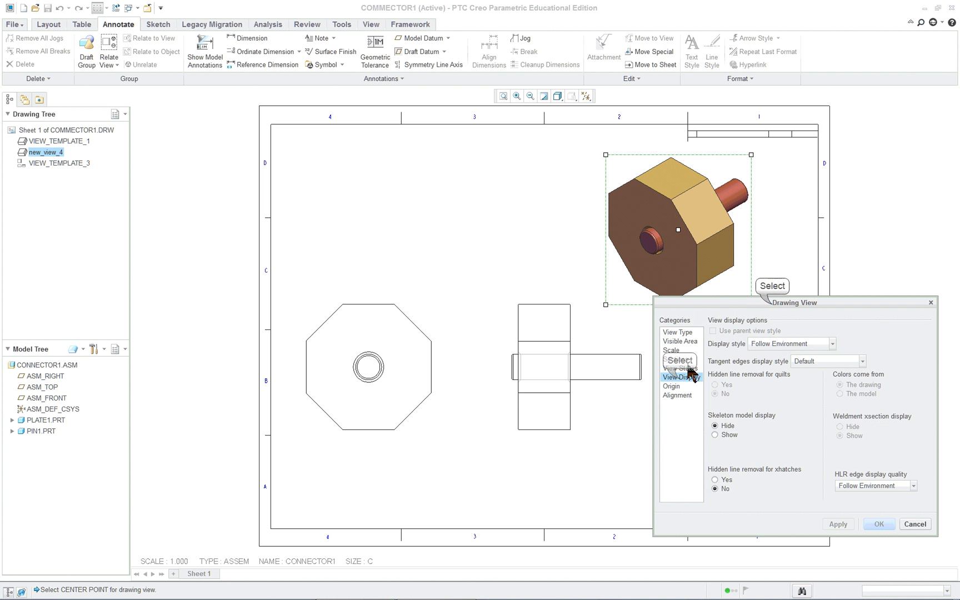
{"action": "mouse_move", "coordinate": [772, 303]}
{"action": "left_mouse_down"}
{"action": "mouse_move", "coordinate": [581, 282]}
{"action": "mouse_move", "coordinate": [494, 260]}
{"action": "left_mouse_up"}
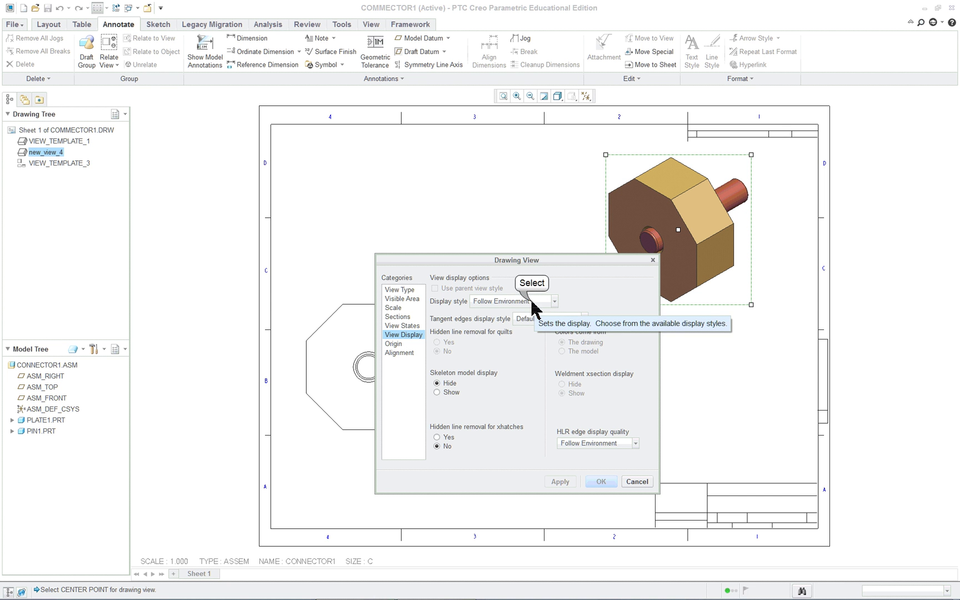
{"action": "left_click", "coordinate": [531, 303]}
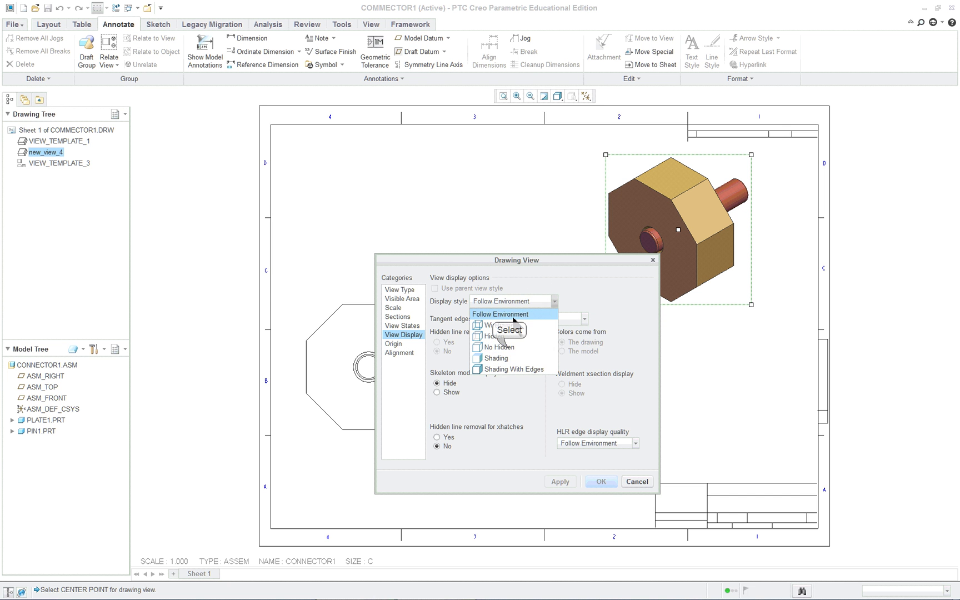
{"action": "left_click", "coordinate": [510, 348]}
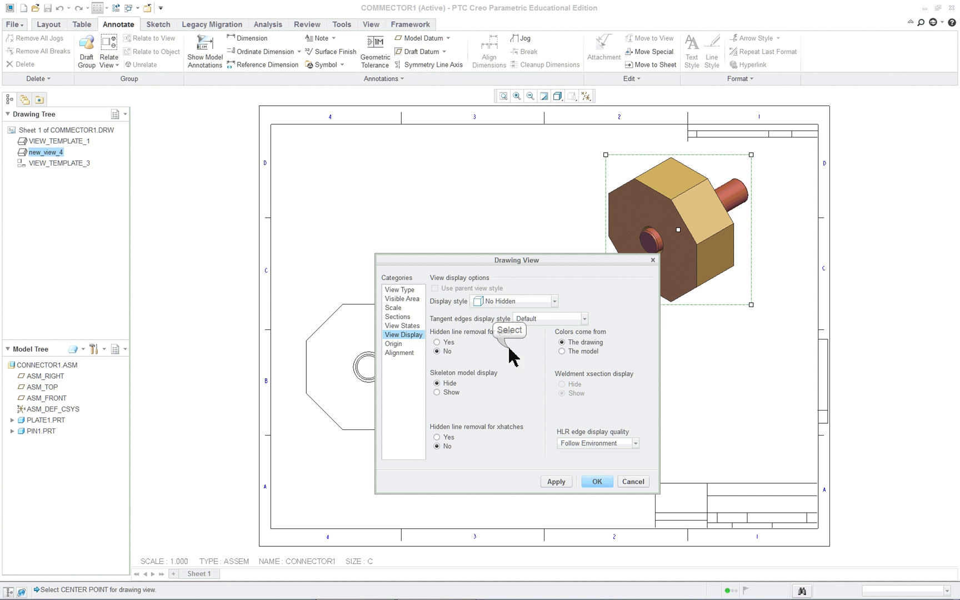
{"action": "left_click", "coordinate": [561, 482]}
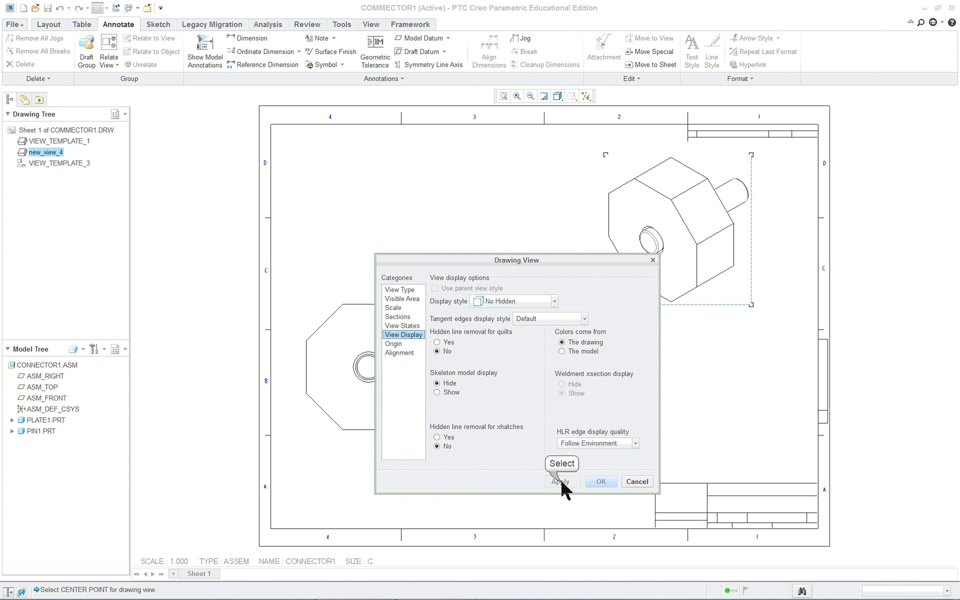
{"action": "left_click", "coordinate": [637, 483]}
{"action": "left_click", "coordinate": [695, 427]}
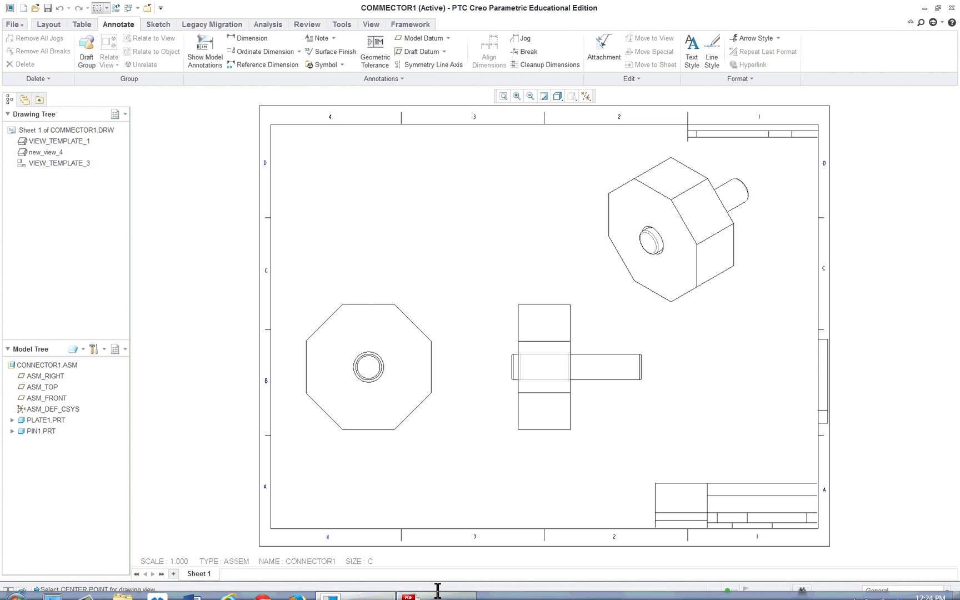
Step: Scroll the tutorial PDF to page 41 on the plate drawing, then return to Creo
{"action": "left_click", "coordinate": [436, 592]}
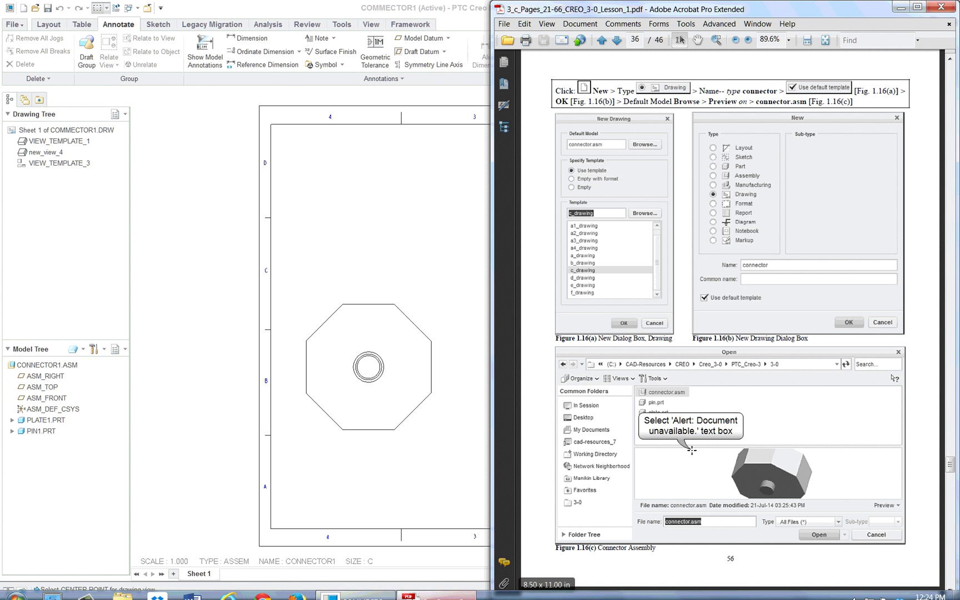
{"action": "scroll", "coordinate": [690, 452], "scroll_direction": "down", "scroll_amount": 8}
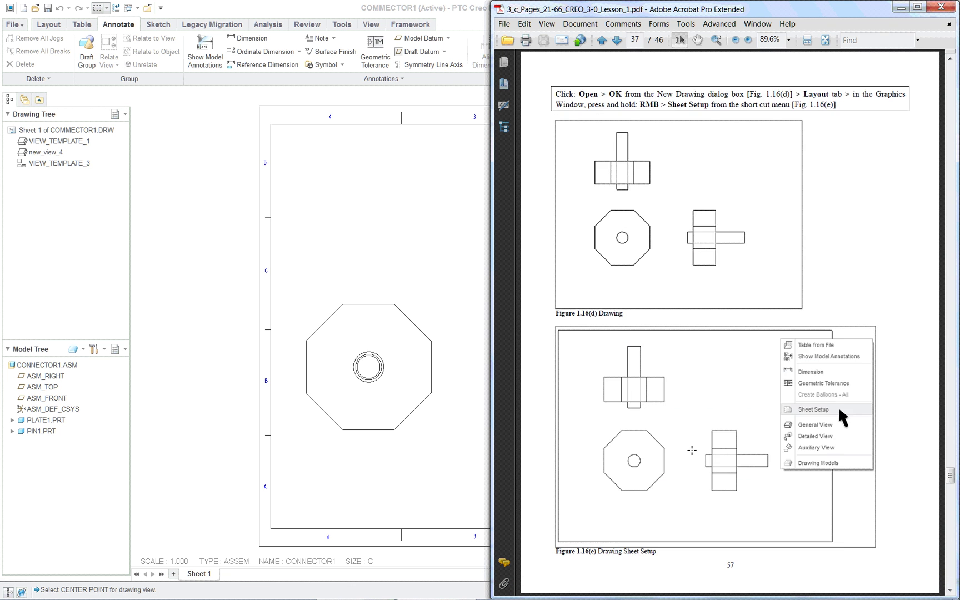
{"action": "scroll", "coordinate": [695, 459], "scroll_direction": "down", "scroll_amount": 2}
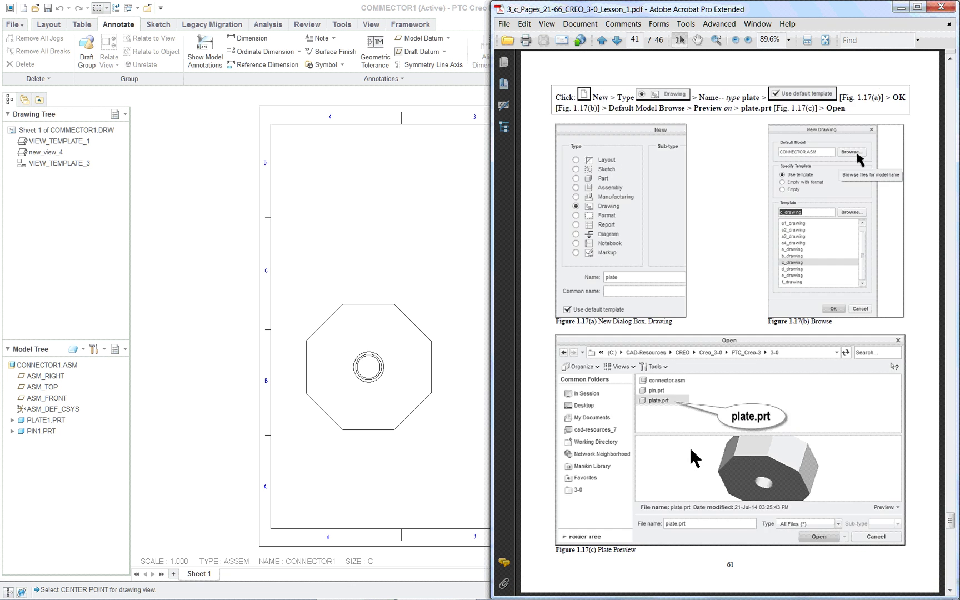
{"action": "left_click", "coordinate": [437, 445]}
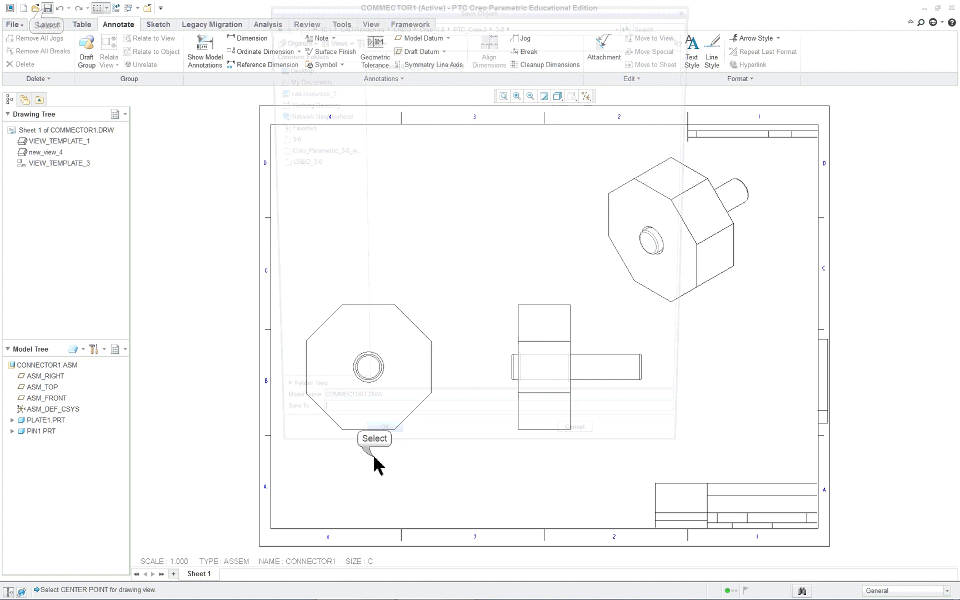
Step: Save the CONNECTOR1 drawing and close its window
{"action": "left_click", "coordinate": [47, 8]}
{"action": "left_click", "coordinate": [376, 453]}
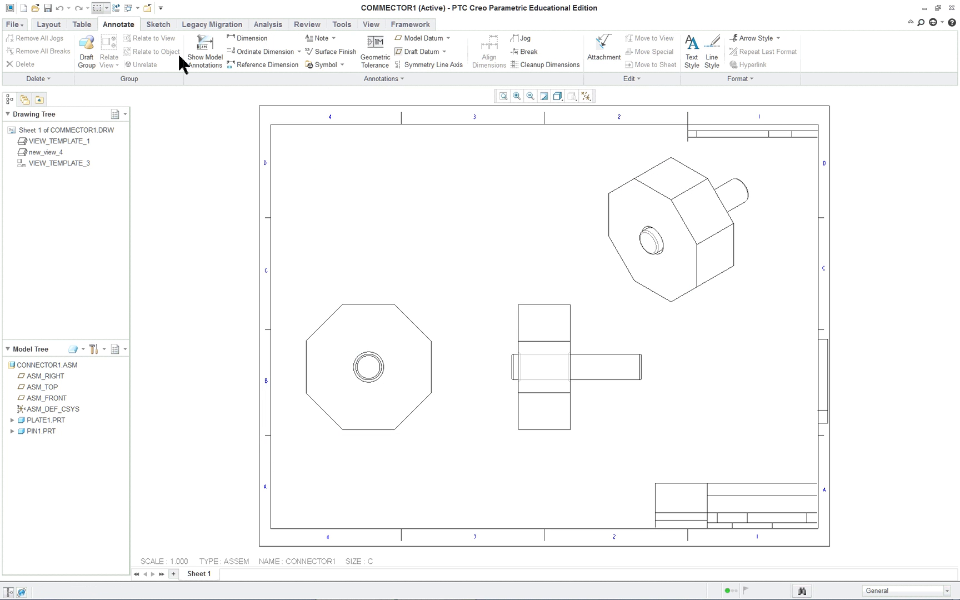
{"action": "left_click", "coordinate": [148, 8]}
Step: Start a new Drawing file named plate1
{"action": "left_click", "coordinate": [13, 51]}
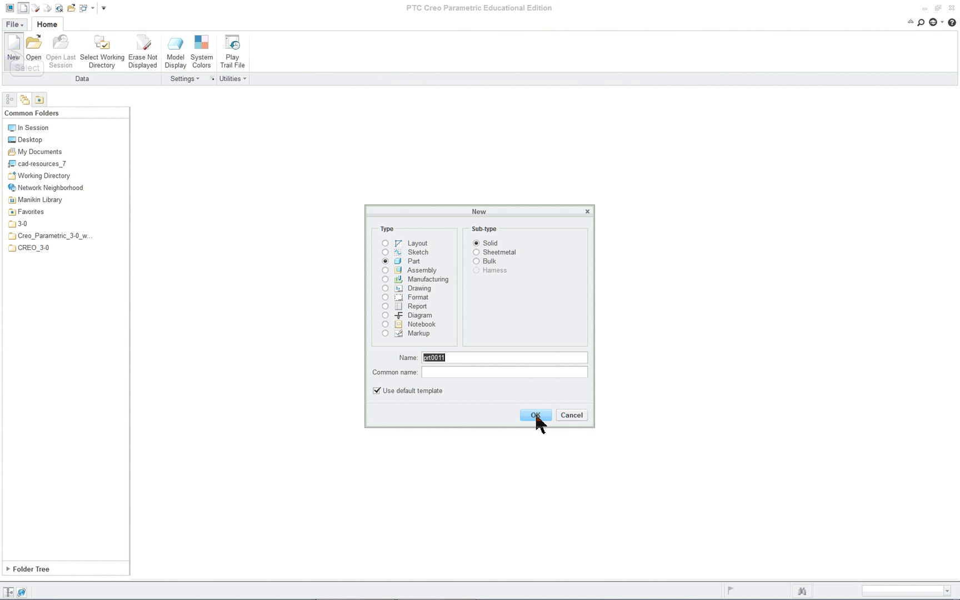
{"action": "left_click", "coordinate": [412, 290]}
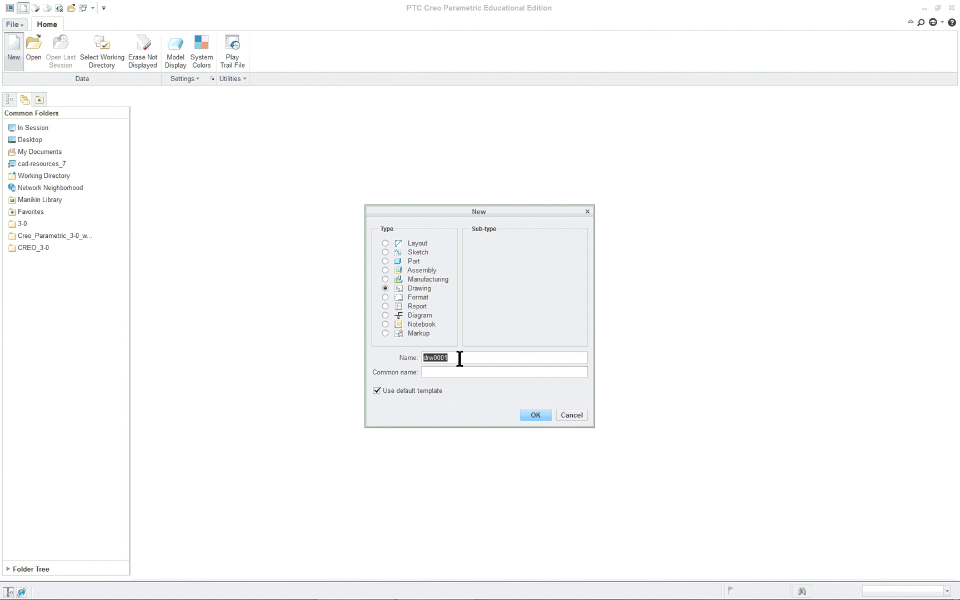
{"action": "type", "text": "plate1"}
Step: Create the PLATE1 drawing from in-session plate1.prt using the c_drawing template
{"action": "left_click", "coordinate": [536, 417]}
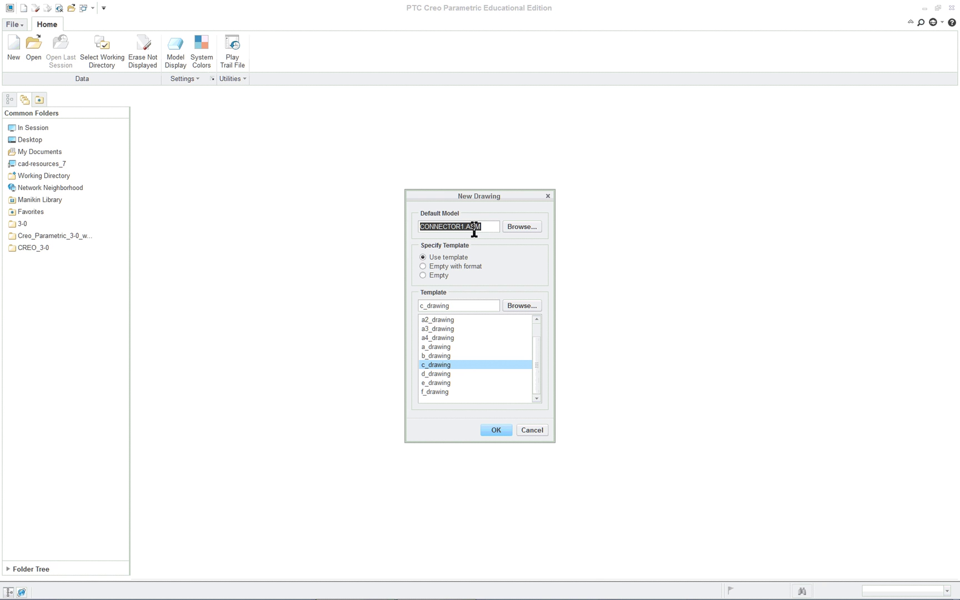
{"action": "left_click", "coordinate": [522, 227]}
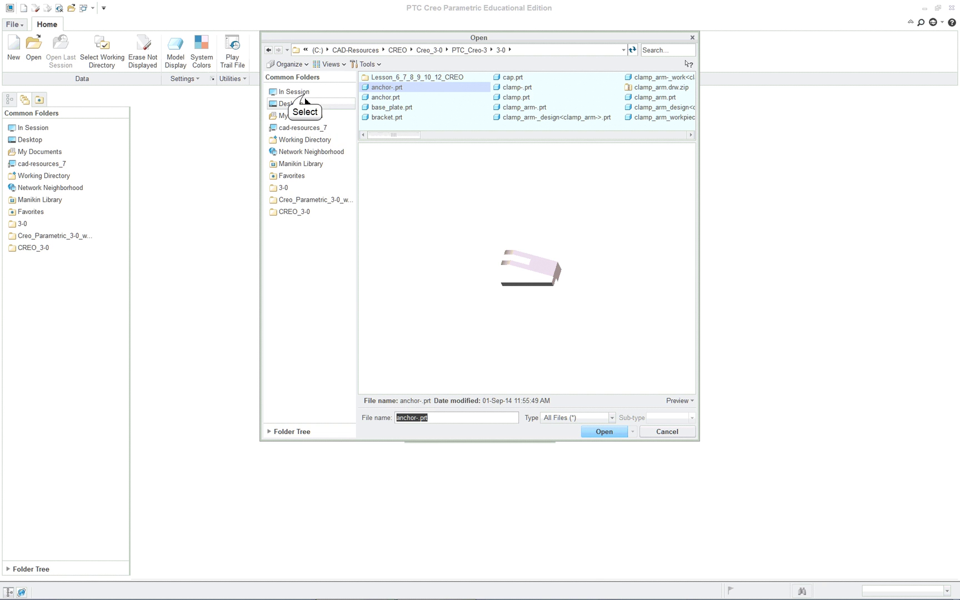
{"action": "left_click", "coordinate": [316, 93]}
{"action": "left_click", "coordinate": [389, 107]}
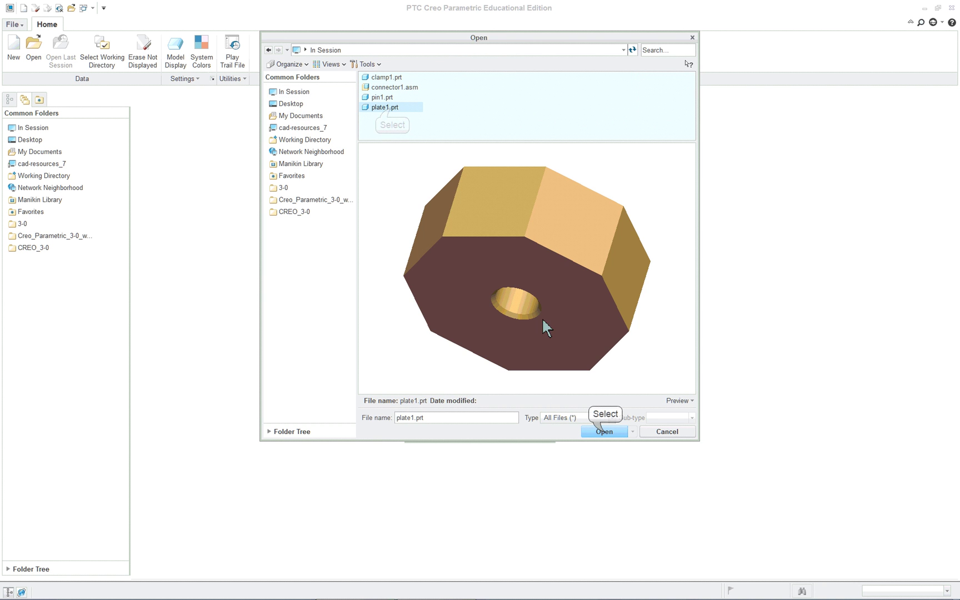
{"action": "left_click", "coordinate": [605, 432]}
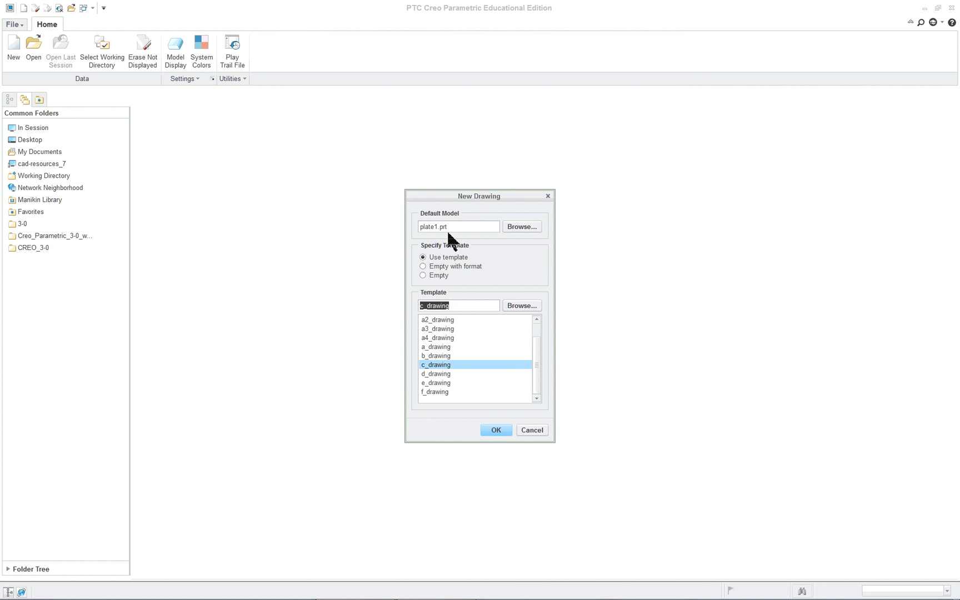
{"action": "left_click", "coordinate": [496, 432]}
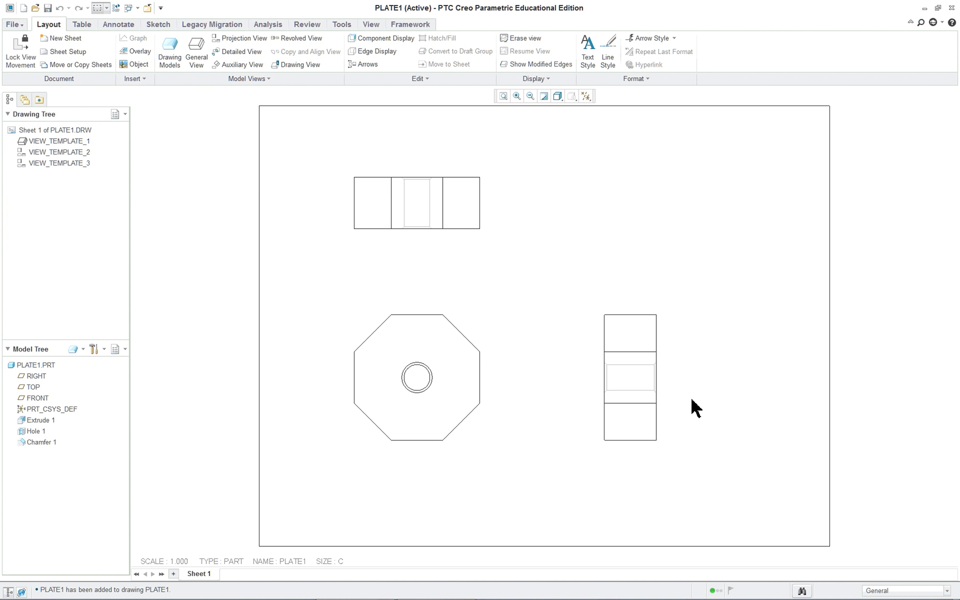
Step: Apply the c.frm C-size format to the PLATE1 sheet through Sheet Setup
{"action": "right_click", "coordinate": [549, 261]}
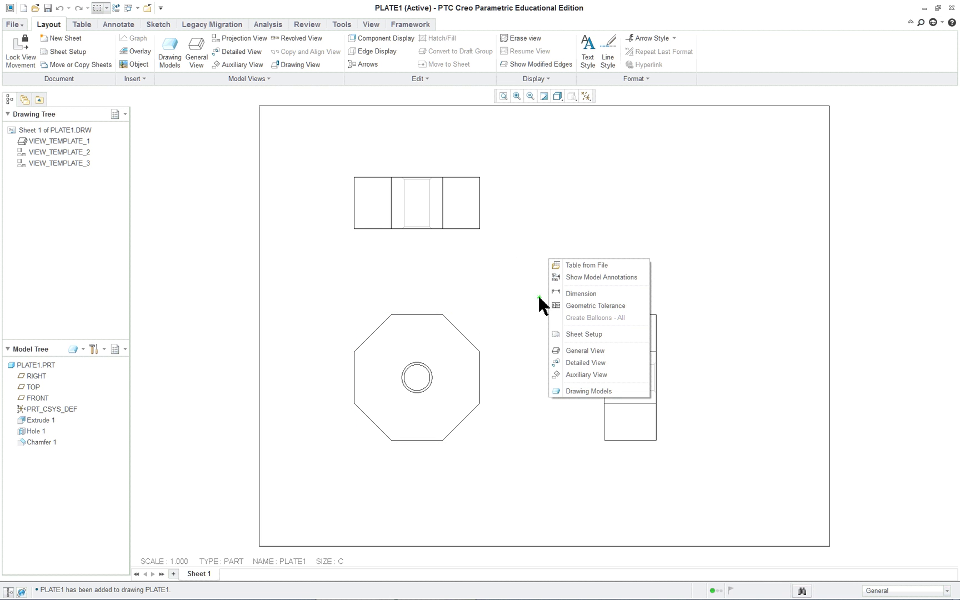
{"action": "left_click", "coordinate": [584, 334]}
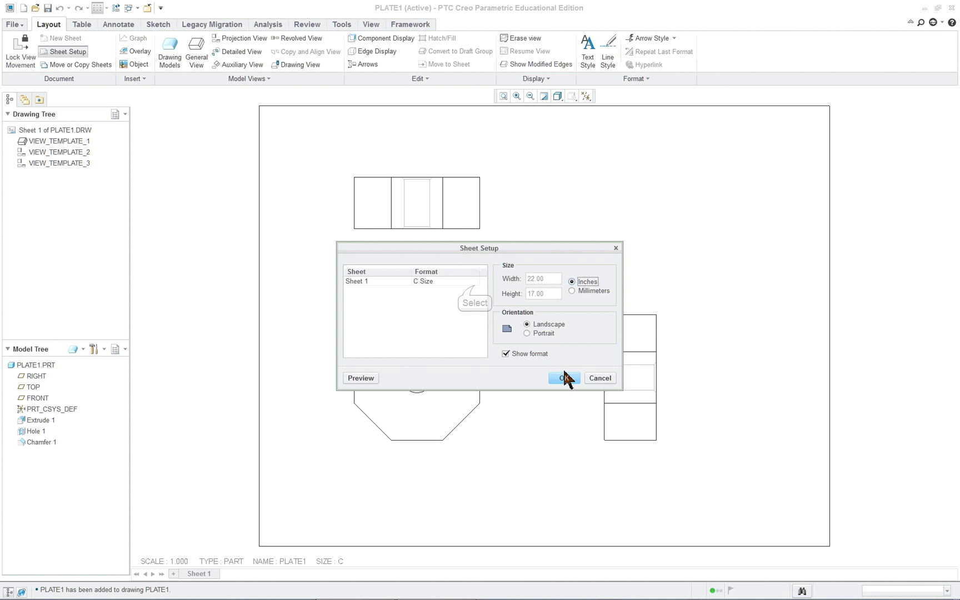
{"action": "left_click", "coordinate": [475, 283]}
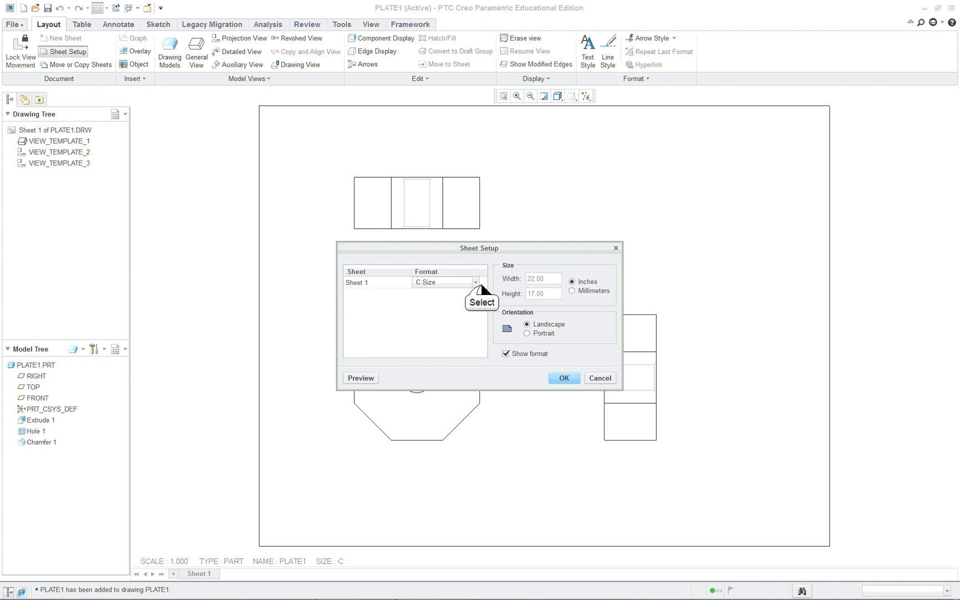
{"action": "double_click", "coordinate": [479, 284]}
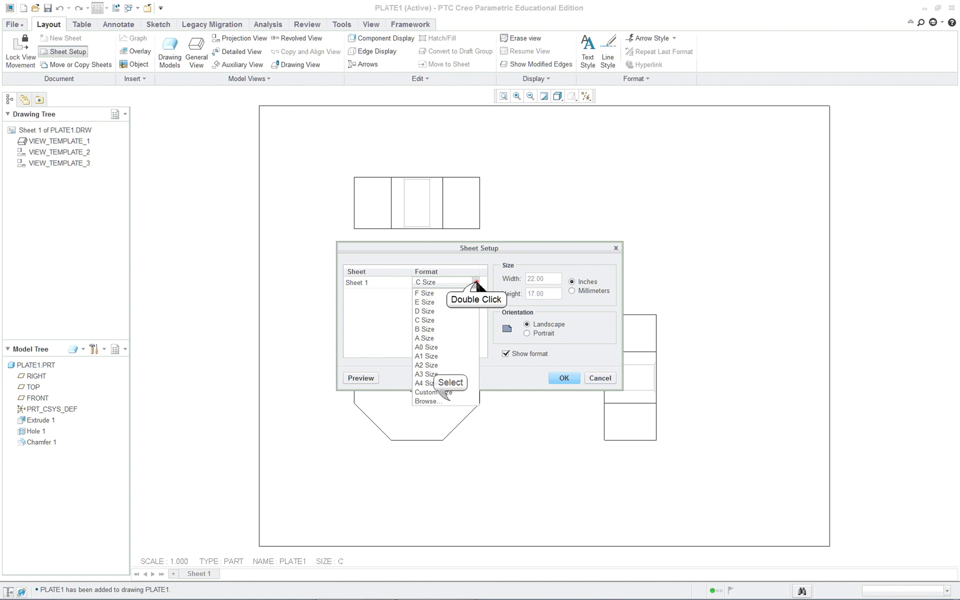
{"action": "left_click", "coordinate": [448, 402]}
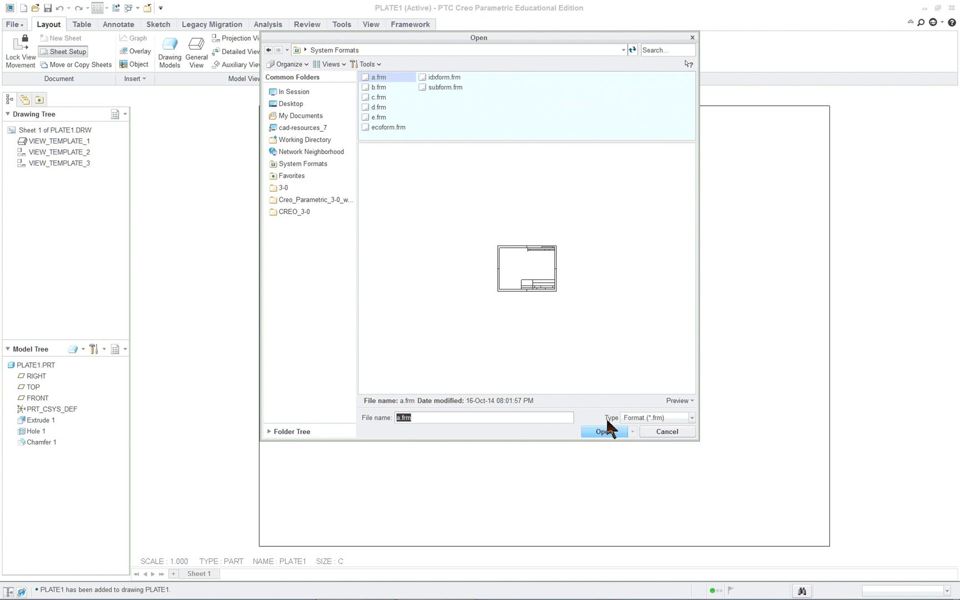
{"action": "left_click", "coordinate": [380, 98]}
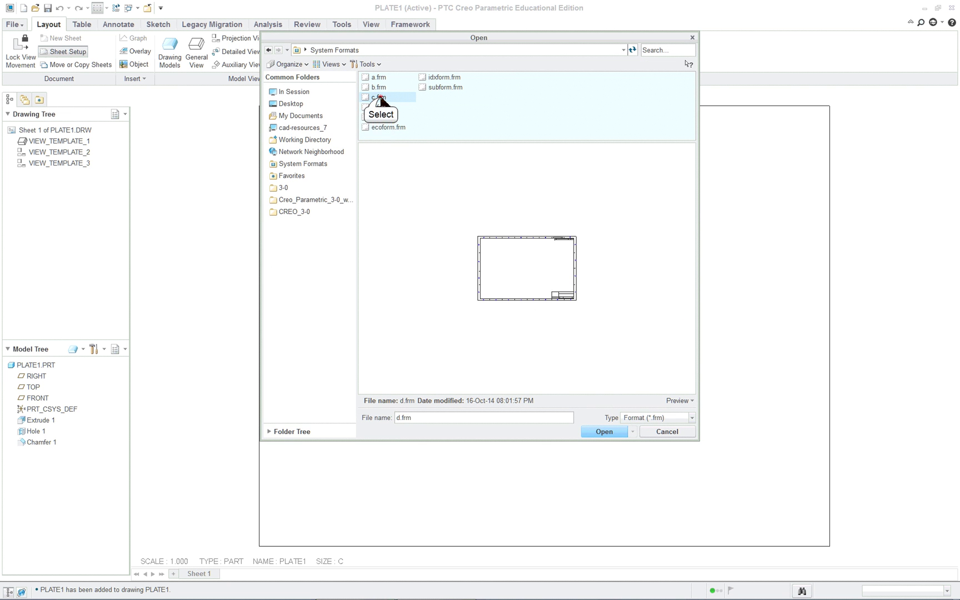
{"action": "left_click", "coordinate": [604, 432]}
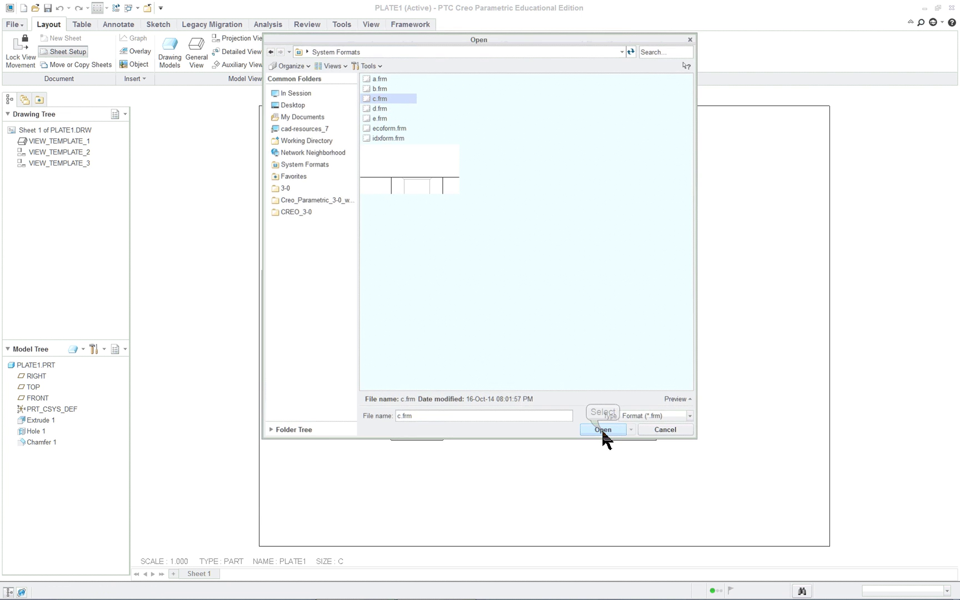
{"action": "left_click", "coordinate": [563, 378]}
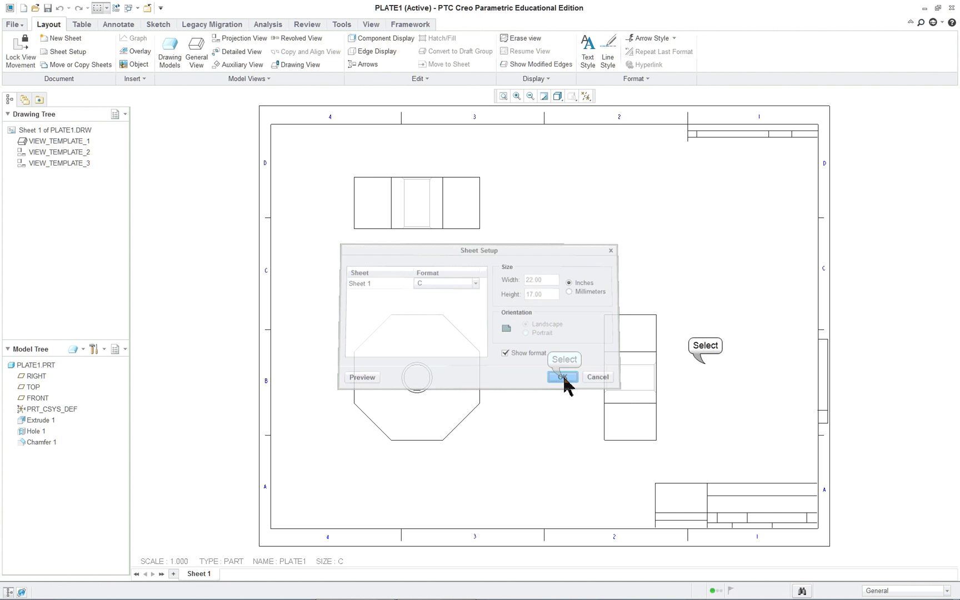
Step: Delete the right-side view from the PLATE1 drawing
{"action": "left_click", "coordinate": [635, 365]}
{"action": "right_click", "coordinate": [532, 283]}
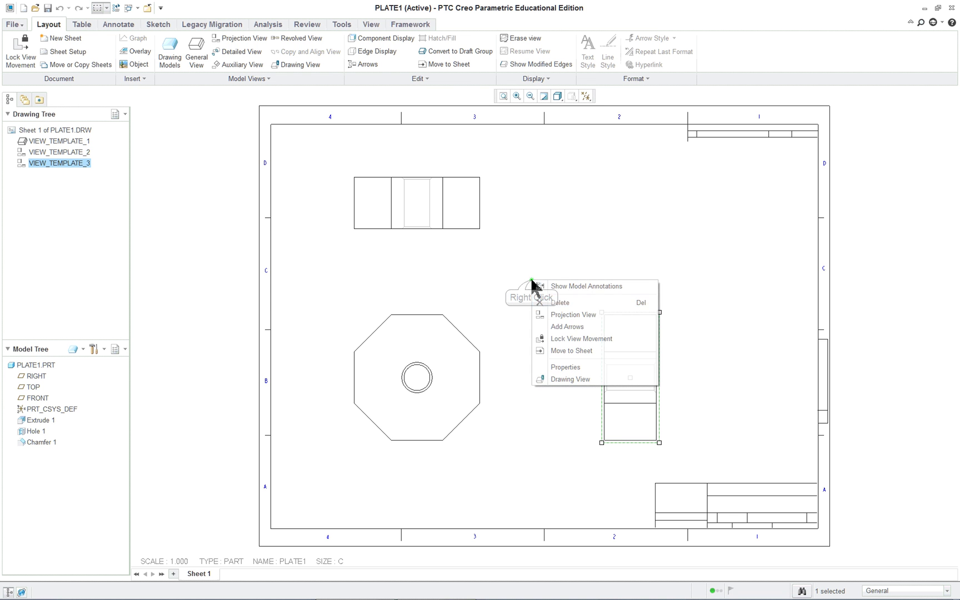
{"action": "left_click", "coordinate": [561, 304]}
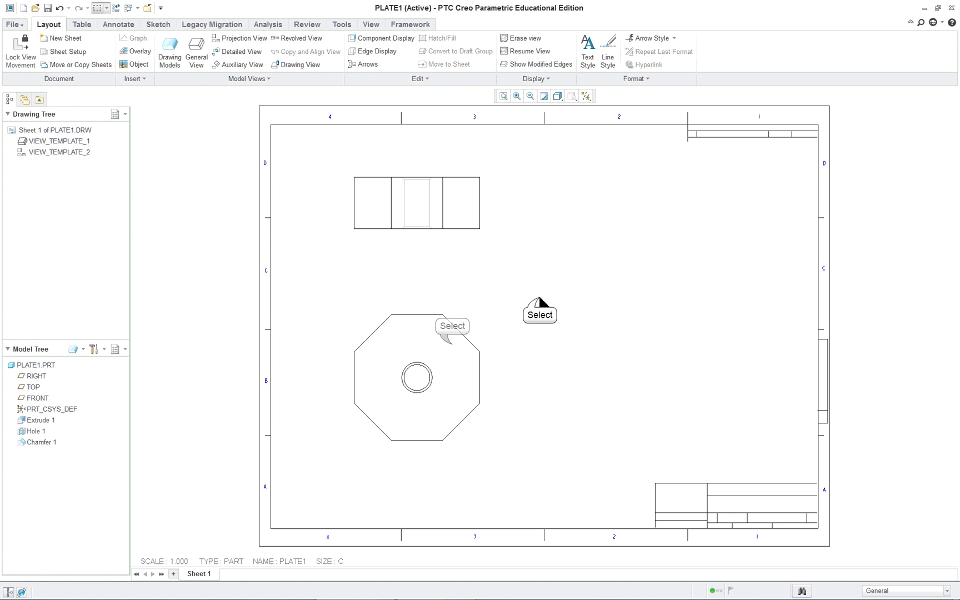
Step: Box-select the two remaining views, the octagon and top views
{"action": "left_click", "coordinate": [453, 350]}
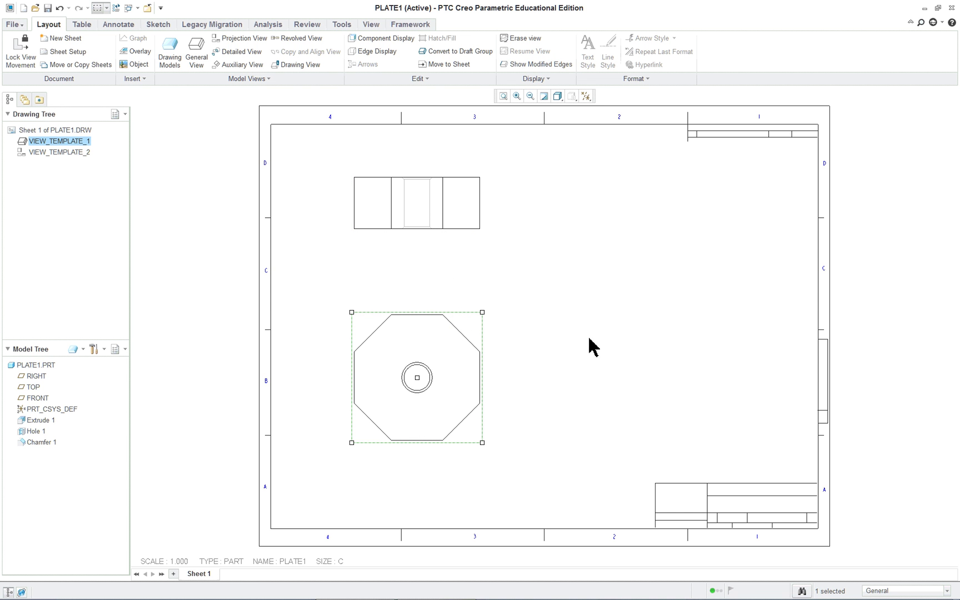
{"action": "left_click", "coordinate": [456, 211], "text": "ctrl"}
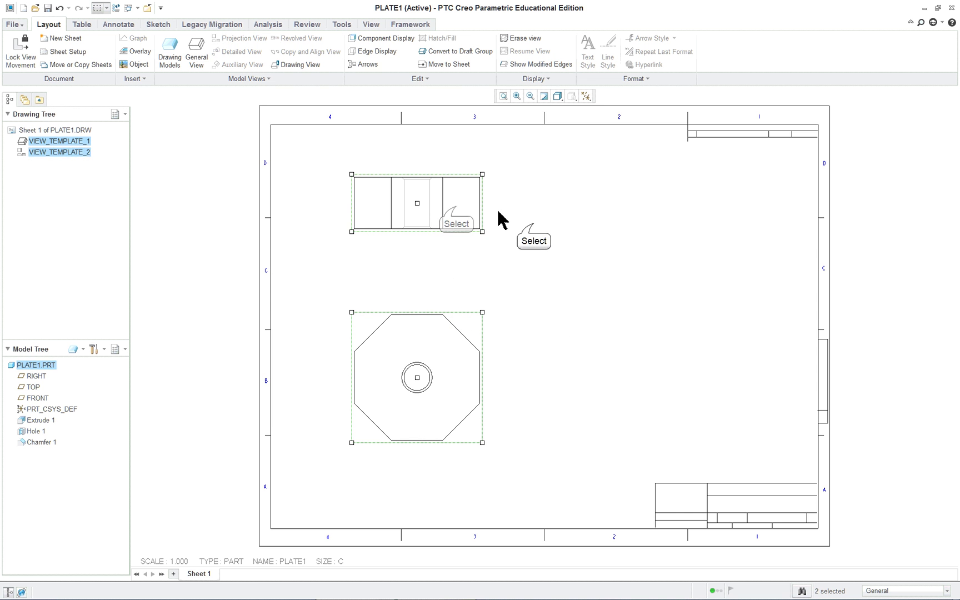
{"action": "left_click", "coordinate": [535, 232]}
{"action": "mouse_move", "coordinate": [334, 151]}
{"action": "left_mouse_down"}
{"action": "mouse_move", "coordinate": [463, 495]}
{"action": "mouse_move", "coordinate": [516, 467]}
{"action": "left_mouse_up"}
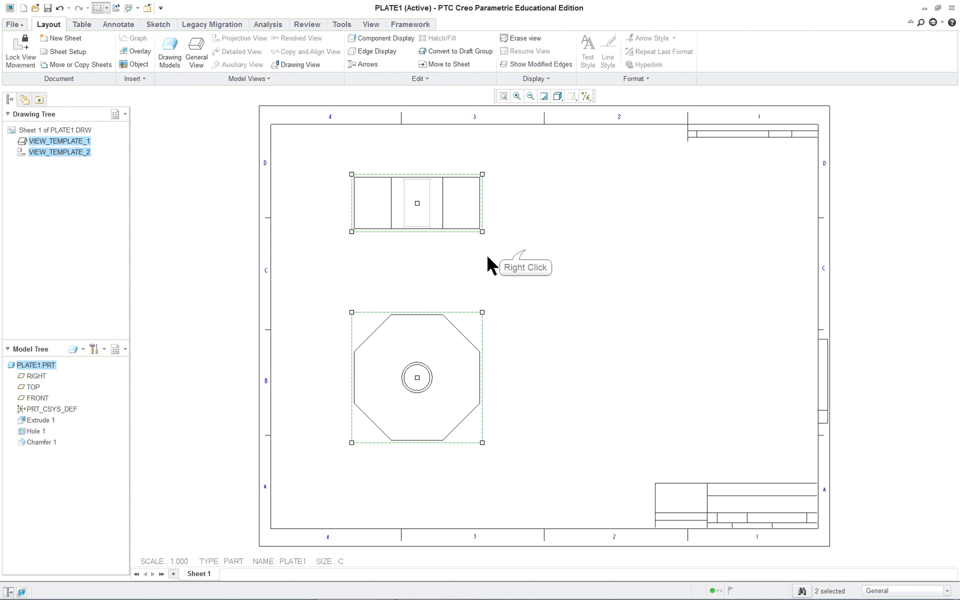
Step: Show all model dimensions (2.000, .085, Ø1.000) and both A_1 datum axes on the PLATE1 views
{"action": "right_click", "coordinate": [525, 256]}
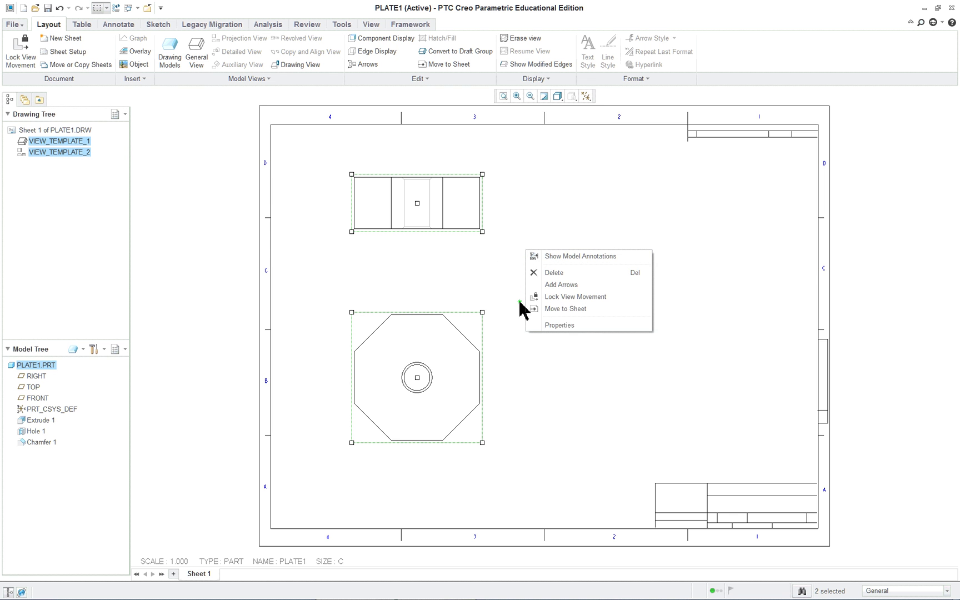
{"action": "left_click", "coordinate": [575, 257]}
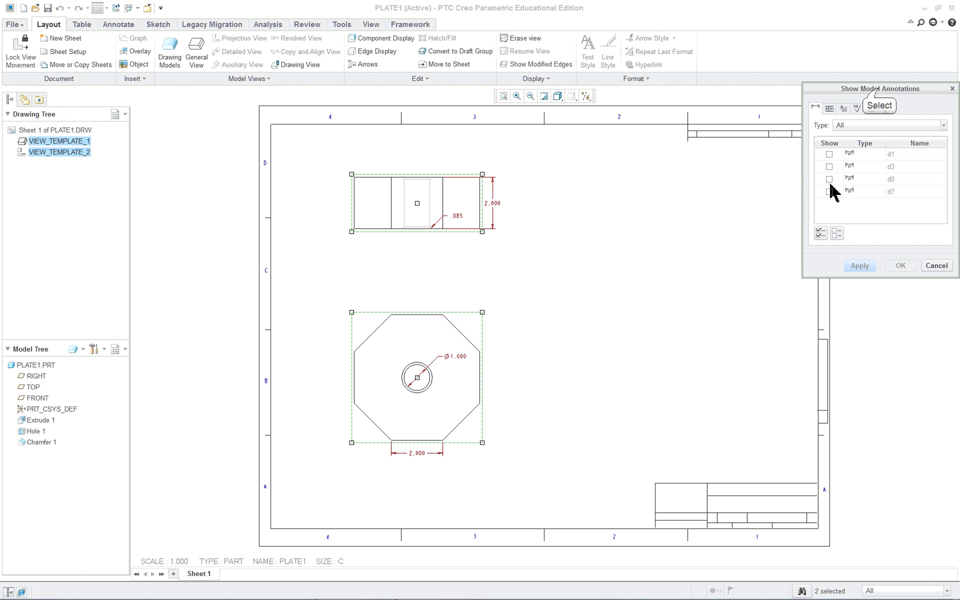
{"action": "left_click_drag", "start_coordinate": [879, 88], "coordinate": [709, 109]}
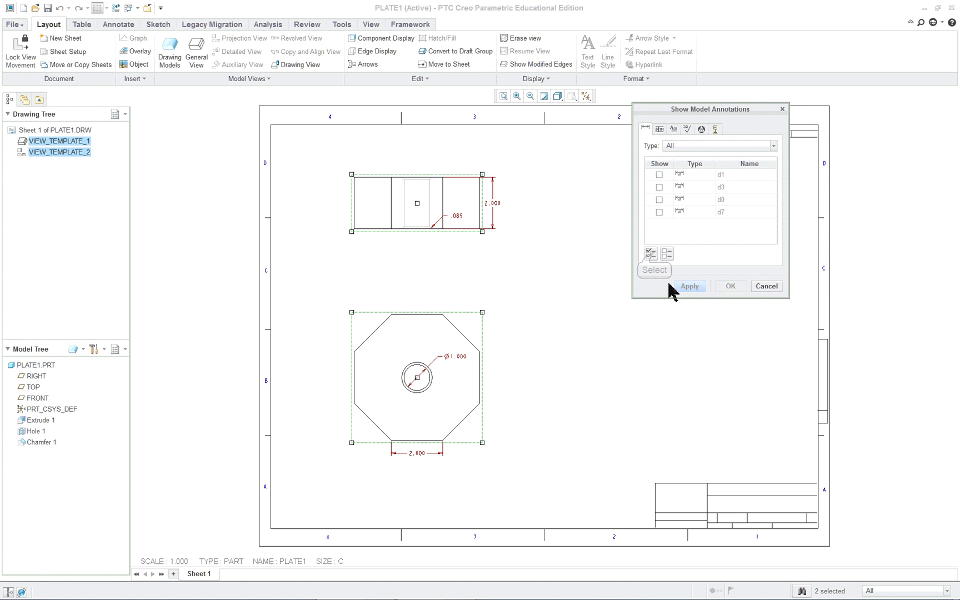
{"action": "left_click", "coordinate": [650, 253]}
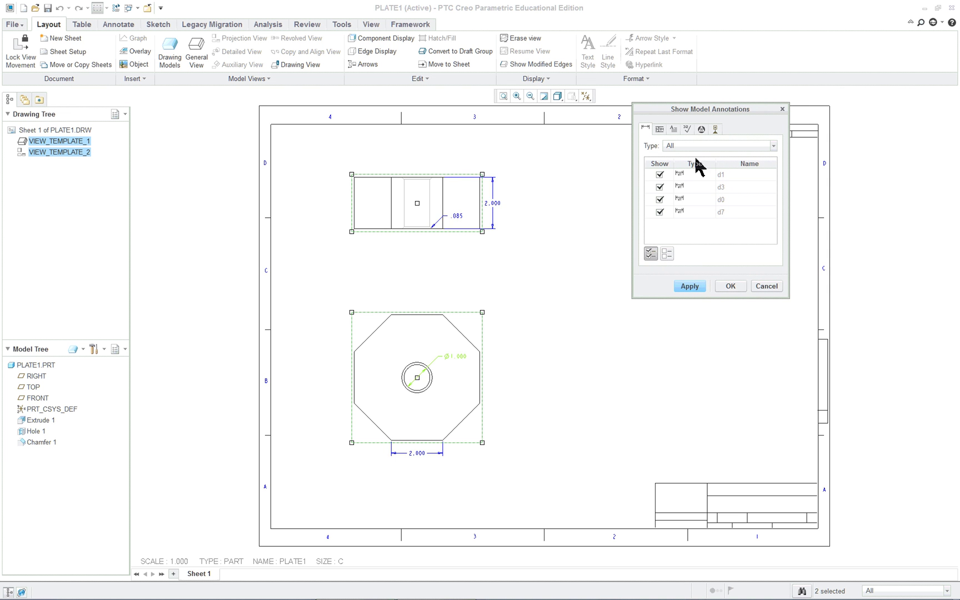
{"action": "left_click", "coordinate": [717, 128]}
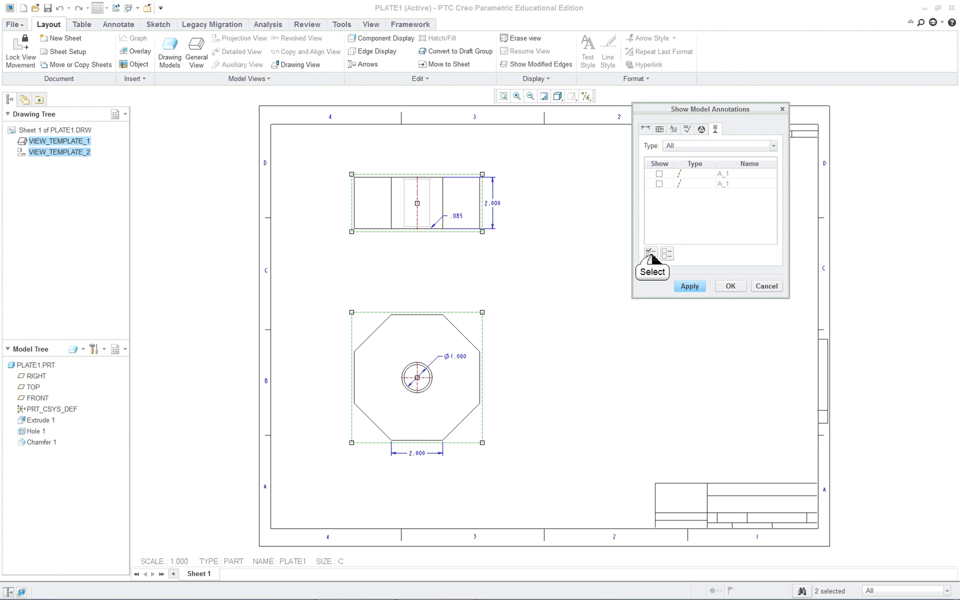
{"action": "left_click", "coordinate": [651, 253]}
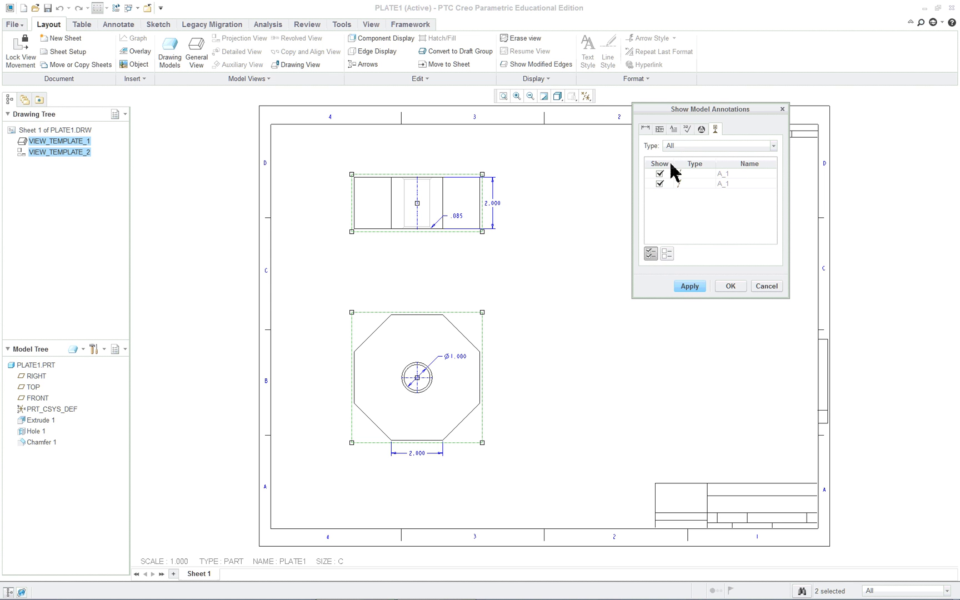
{"action": "left_click", "coordinate": [673, 129]}
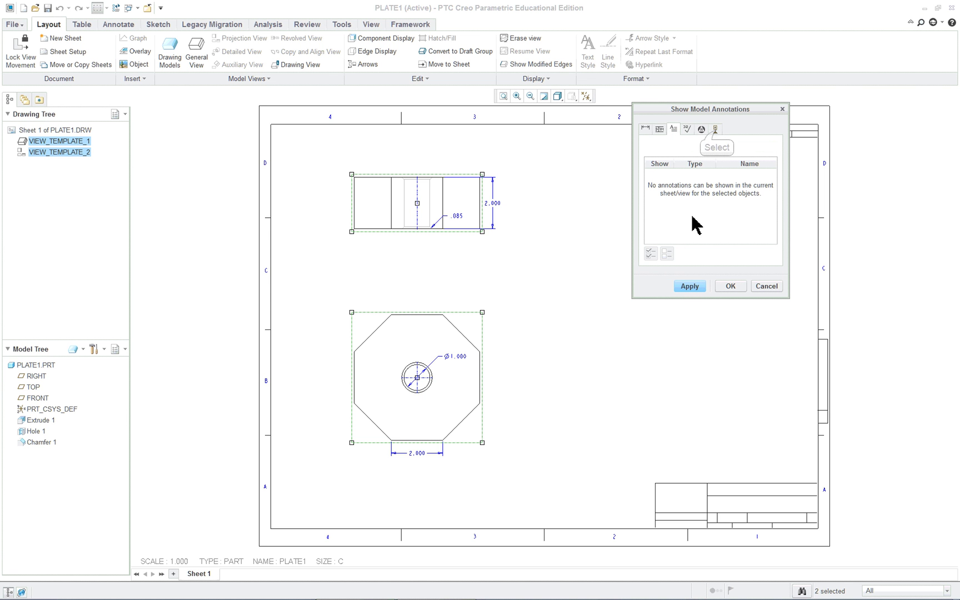
{"action": "left_click", "coordinate": [715, 129]}
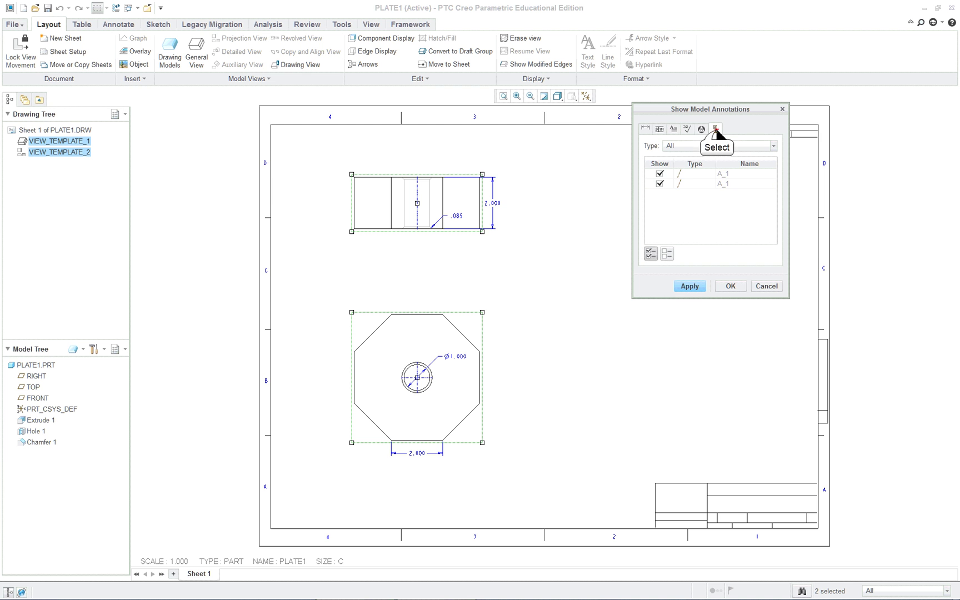
{"action": "left_click", "coordinate": [691, 287]}
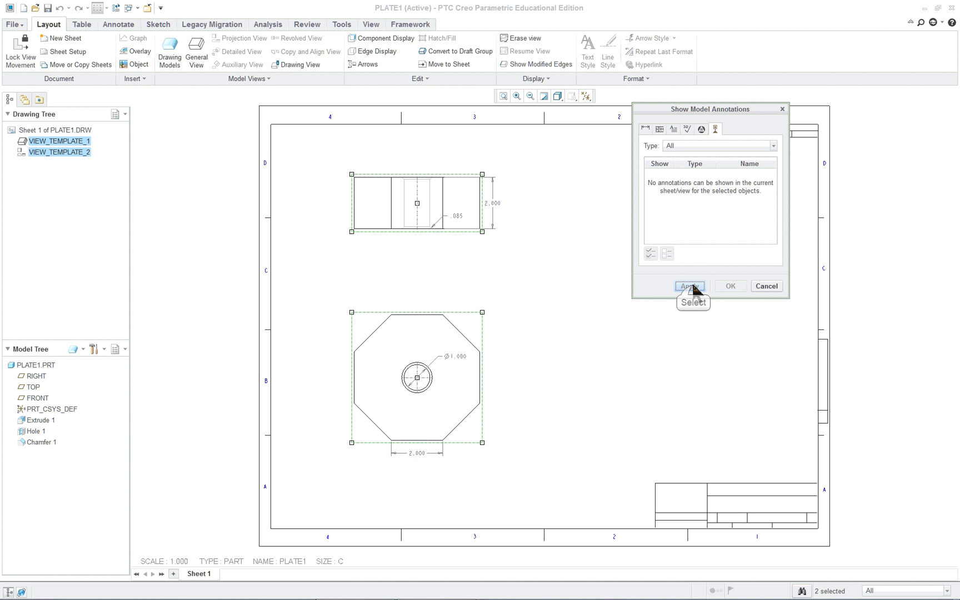
{"action": "left_click", "coordinate": [766, 287]}
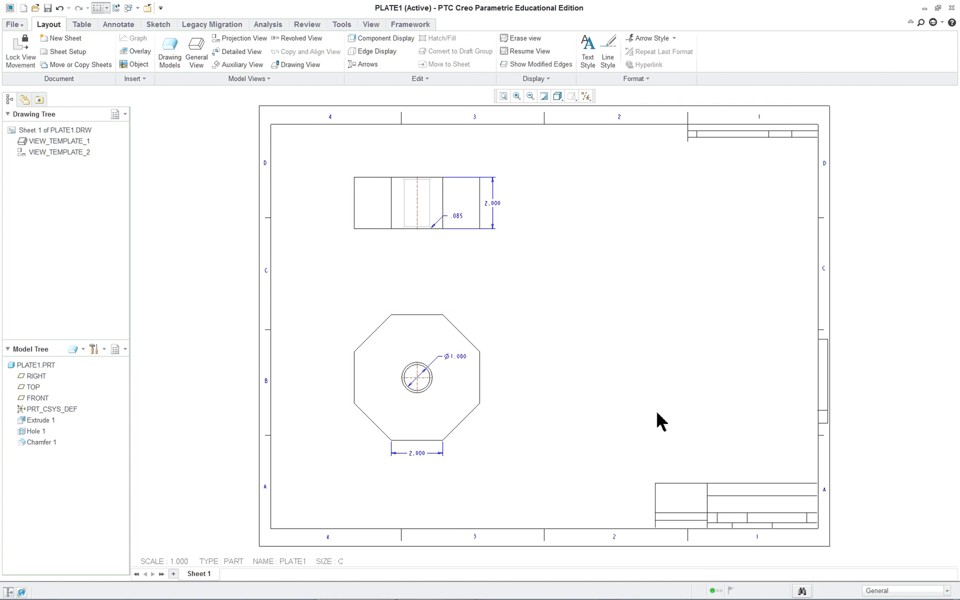
Step: Drag the Ø1.000 dimension up-right and the 2.000 dimension lower, clear of the octagon
{"action": "scroll", "coordinate": [477, 460], "scroll_direction": "down", "scroll_amount": 3}
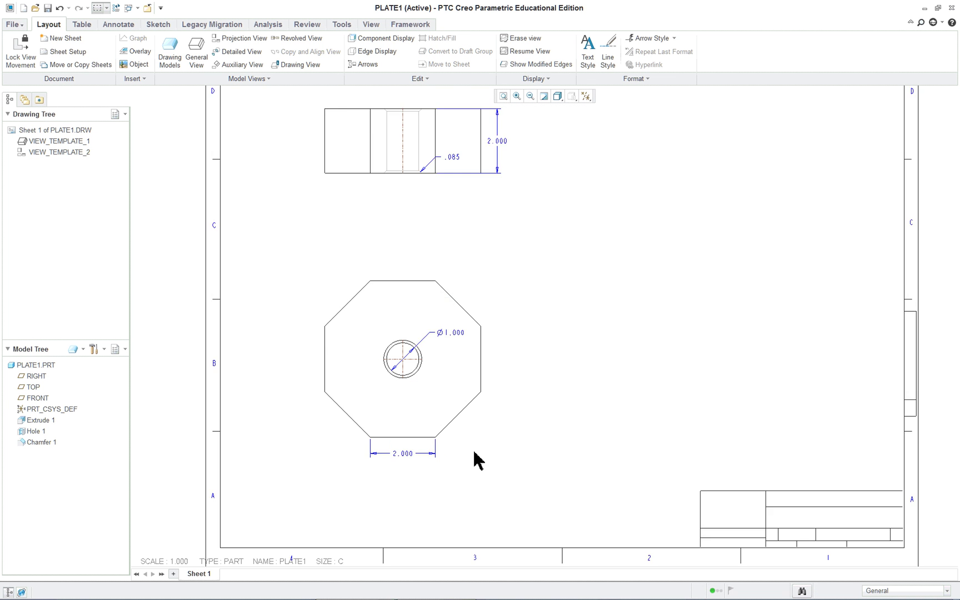
{"action": "left_click", "coordinate": [458, 315]}
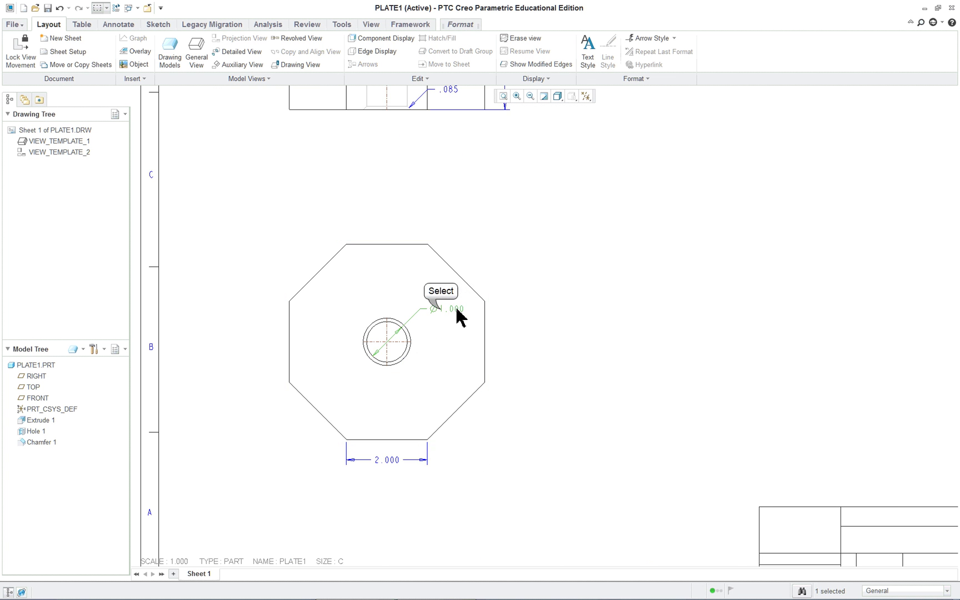
{"action": "left_click_drag", "start_coordinate": [443, 311], "coordinate": [489, 243]}
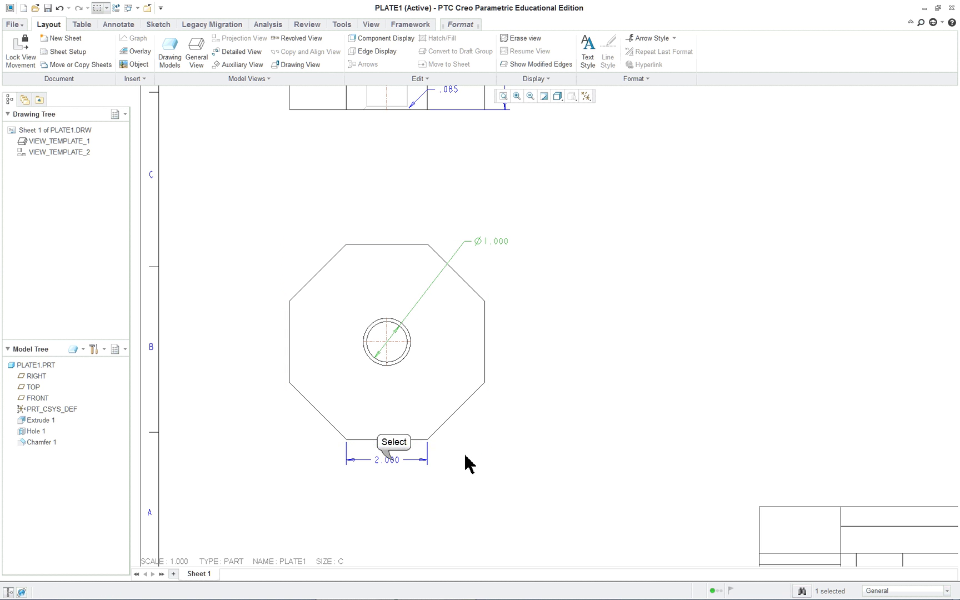
{"action": "left_click_drag", "start_coordinate": [394, 459], "coordinate": [391, 483]}
{"action": "left_click", "coordinate": [554, 445]}
{"action": "scroll", "coordinate": [554, 444], "scroll_direction": "down", "scroll_amount": 3}
{"action": "scroll", "coordinate": [566, 303], "scroll_direction": "up", "scroll_amount": 1}
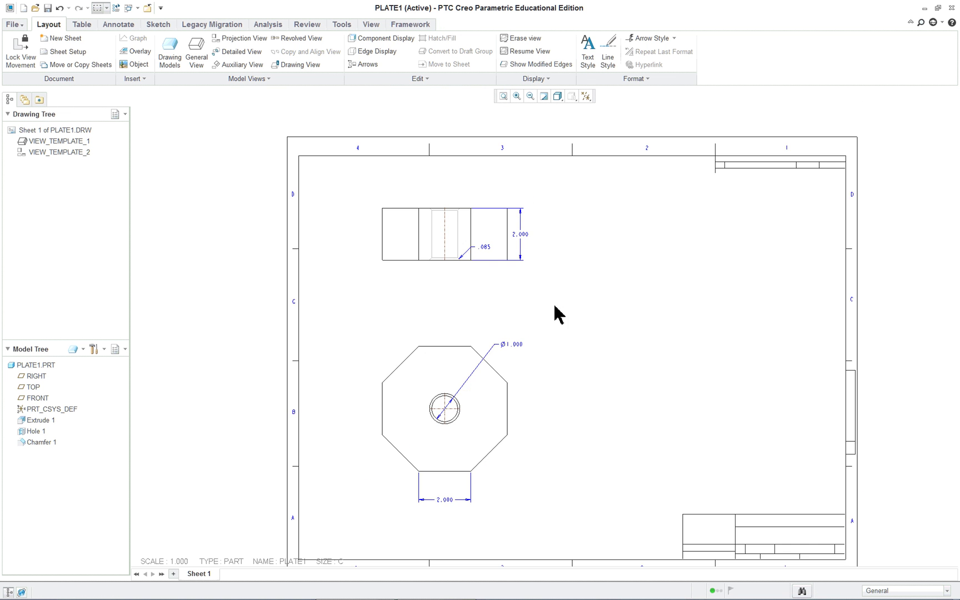
Step: Disable Sketcher's Show the grid and Snap to grid options without saving a config file
{"action": "left_click", "coordinate": [12, 25]}
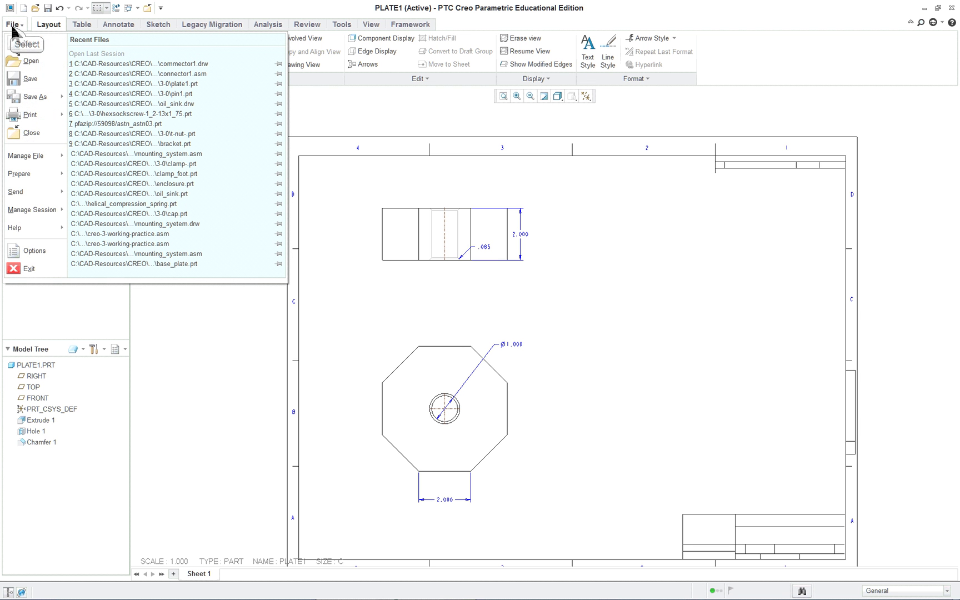
{"action": "left_click", "coordinate": [28, 253]}
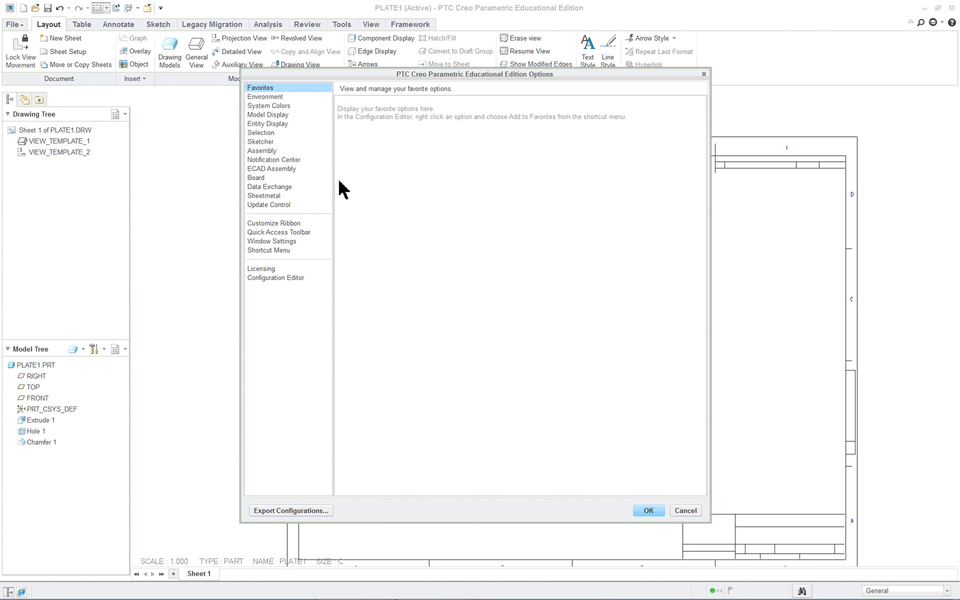
{"action": "left_click", "coordinate": [261, 143]}
{"action": "left_click", "coordinate": [363, 391]}
{"action": "left_click", "coordinate": [360, 380]}
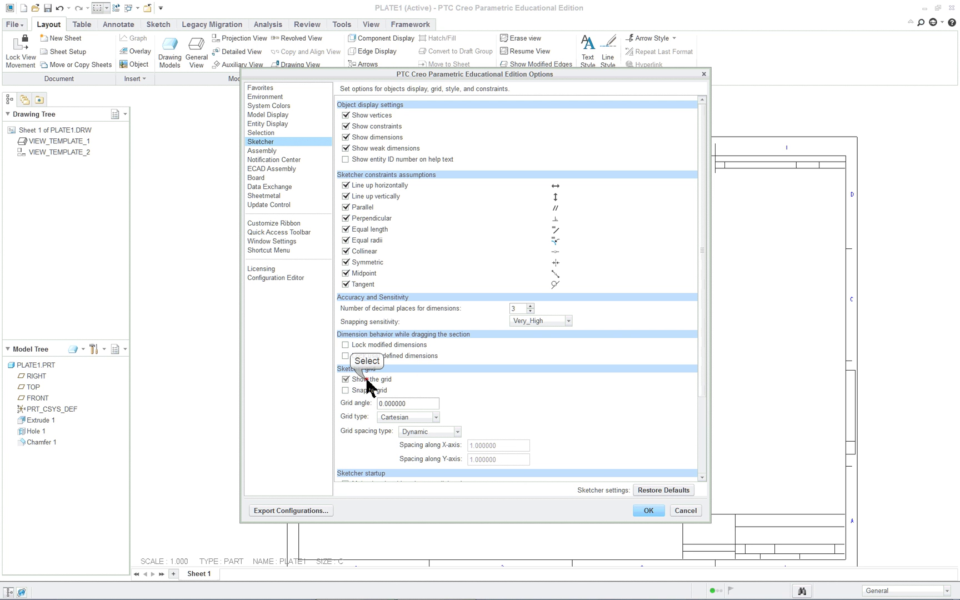
{"action": "left_click", "coordinate": [655, 511]}
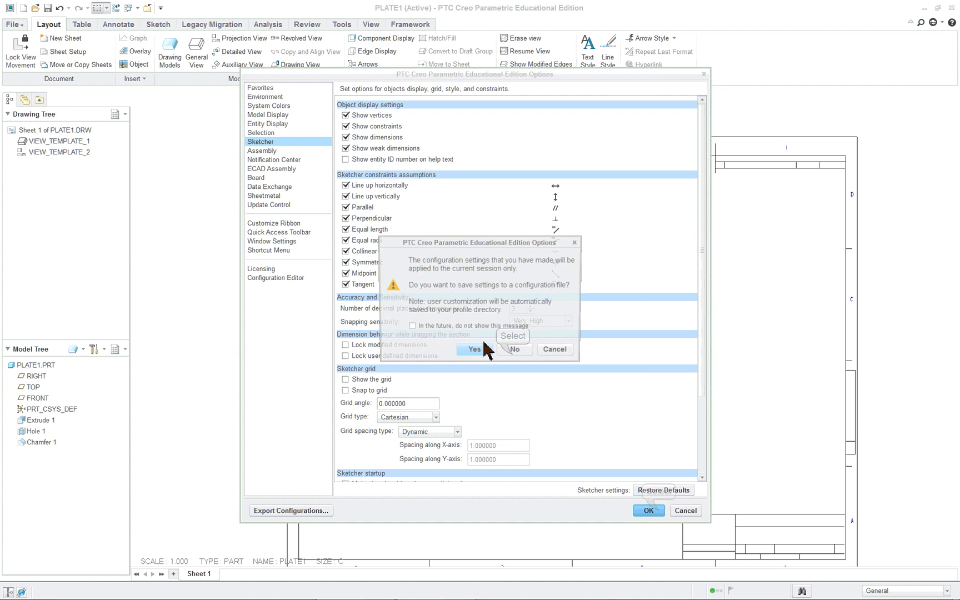
{"action": "left_click", "coordinate": [514, 353]}
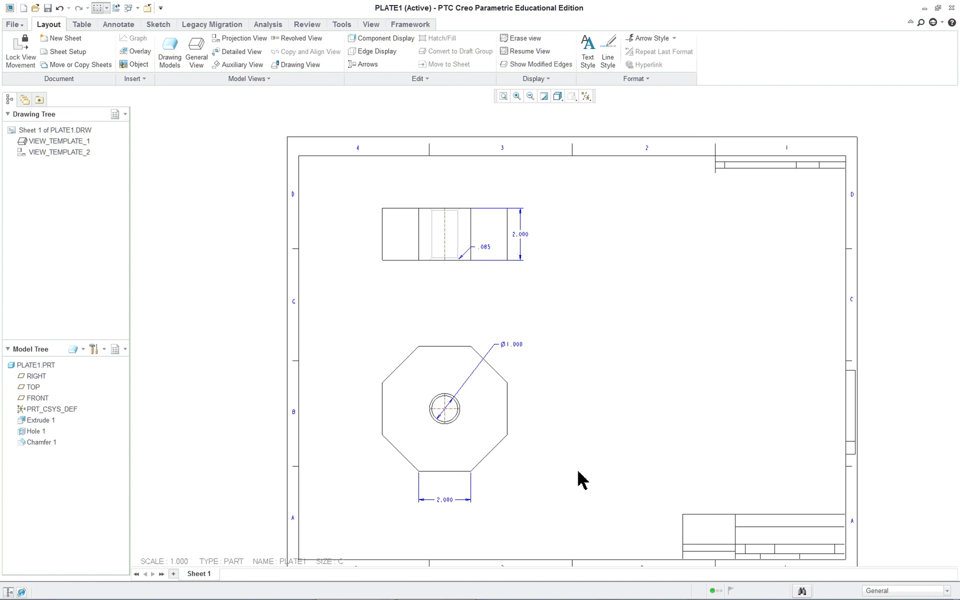
Step: Zoom in on the drawing and bring up the context menu for PLATE1.PRT in the Model Tree
{"action": "scroll", "coordinate": [616, 550], "scroll_direction": "up", "scroll_amount": 1}
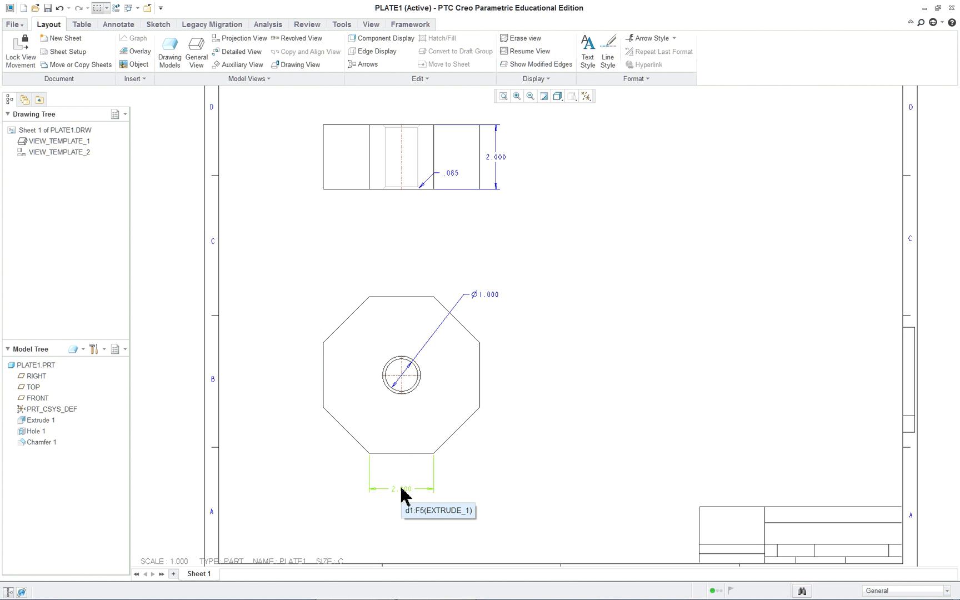
{"action": "right_click", "coordinate": [40, 366]}
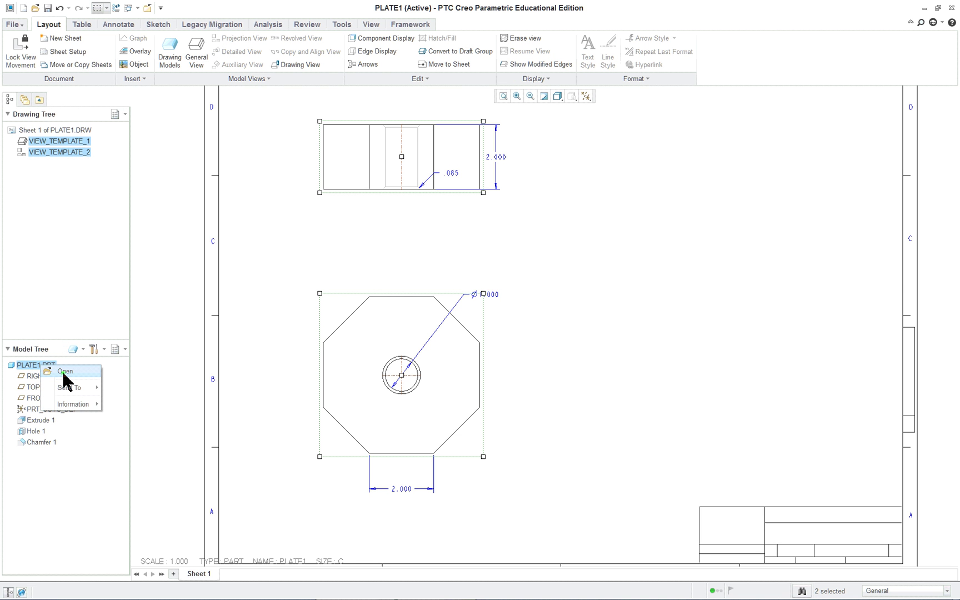
Step: Open the PLATE1 part and start redefining the Extrude 1 feature
{"action": "left_click", "coordinate": [64, 371]}
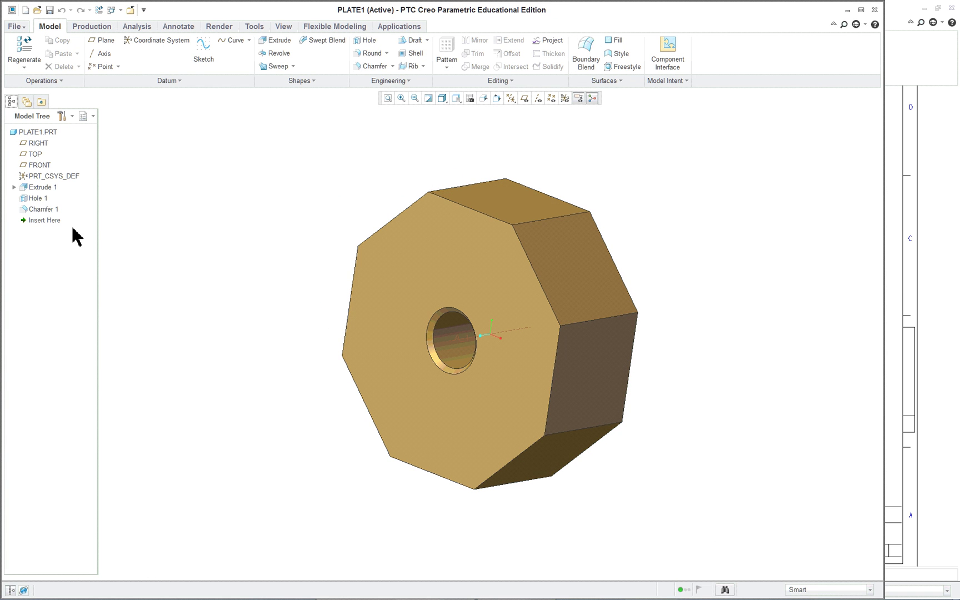
{"action": "right_click", "coordinate": [44, 191]}
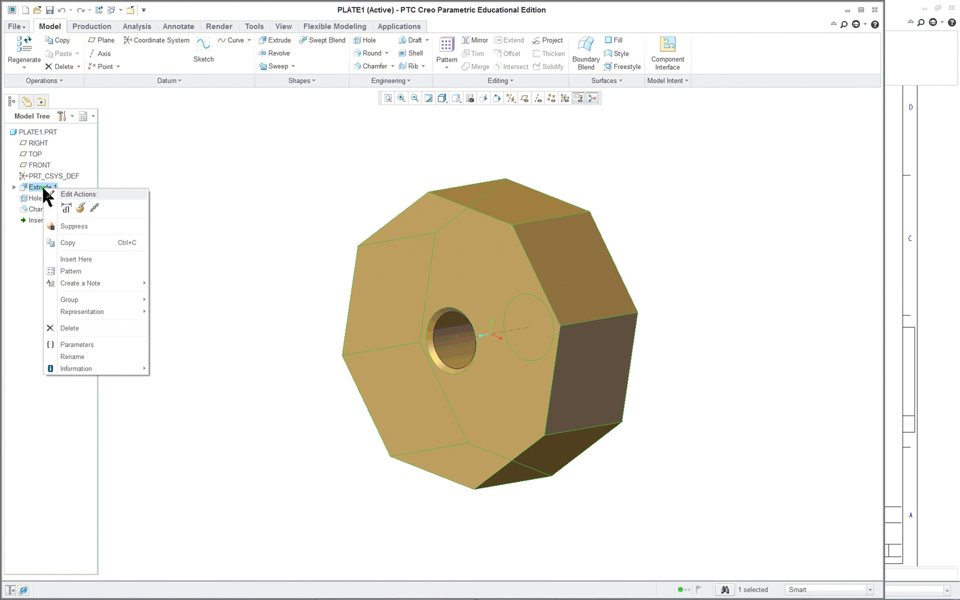
{"action": "left_click", "coordinate": [81, 208]}
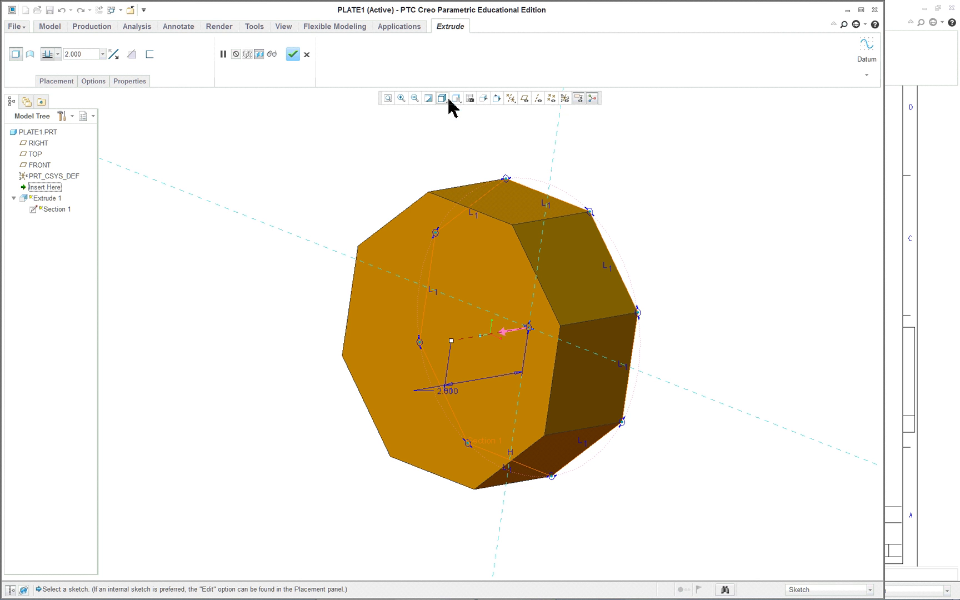
Step: Edit Extrude 1's internal octagon sketch from the Placement panel
{"action": "right_click", "coordinate": [425, 123]}
{"action": "right_click", "coordinate": [372, 126]}
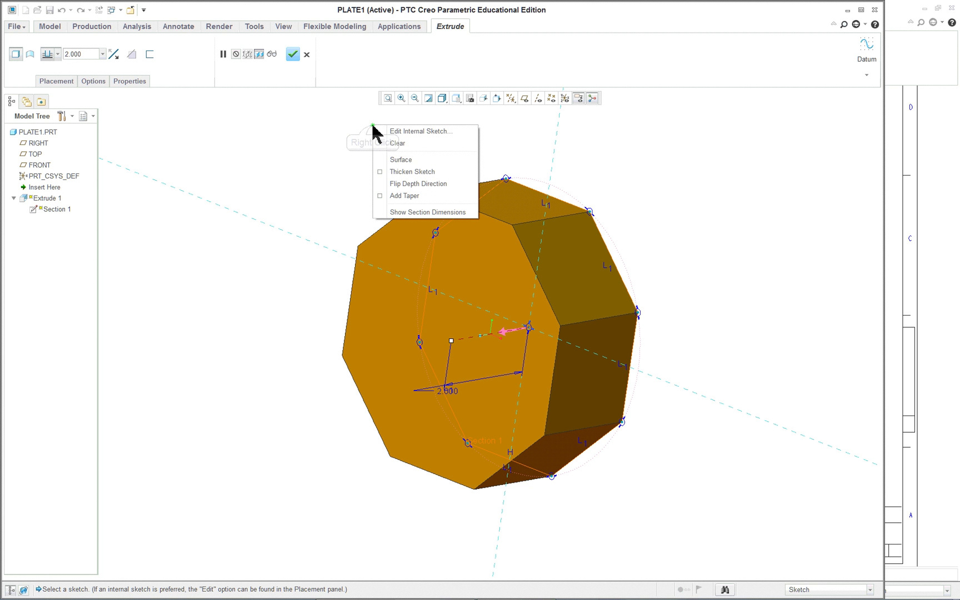
{"action": "left_click", "coordinate": [53, 83]}
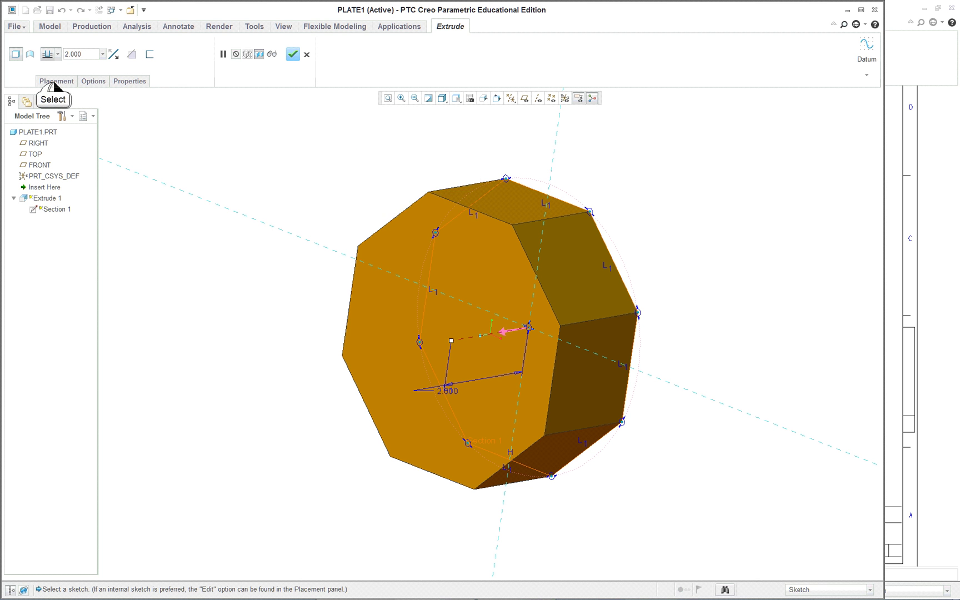
{"action": "left_click", "coordinate": [55, 82]}
{"action": "left_click", "coordinate": [141, 117]}
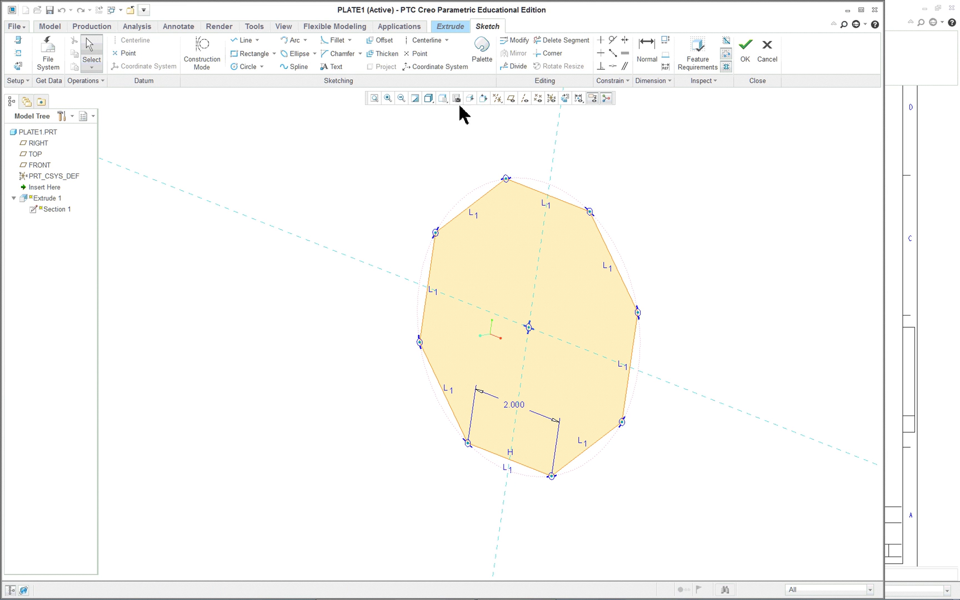
Step: Add a new across-flats dimension between the octagon's top and bottom edges, left of the sketch
{"action": "left_click", "coordinate": [566, 99]}
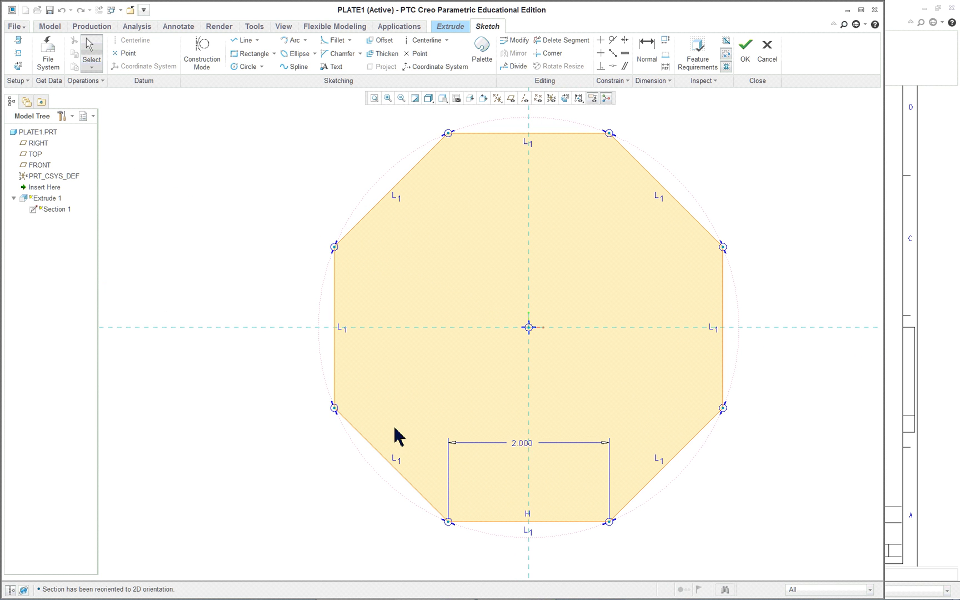
{"action": "scroll", "coordinate": [410, 416], "scroll_direction": "up", "scroll_amount": 1}
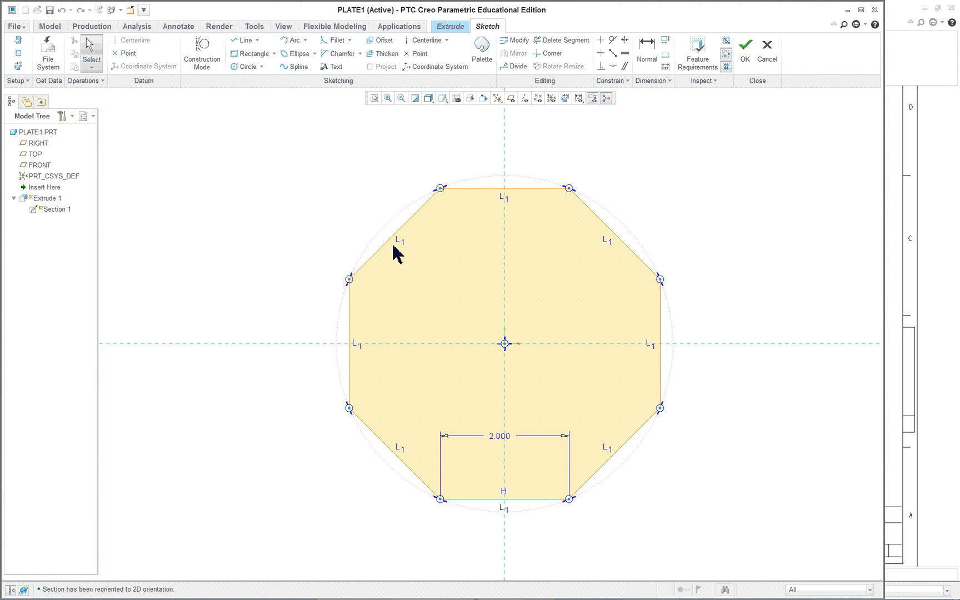
{"action": "right_click", "coordinate": [568, 207]}
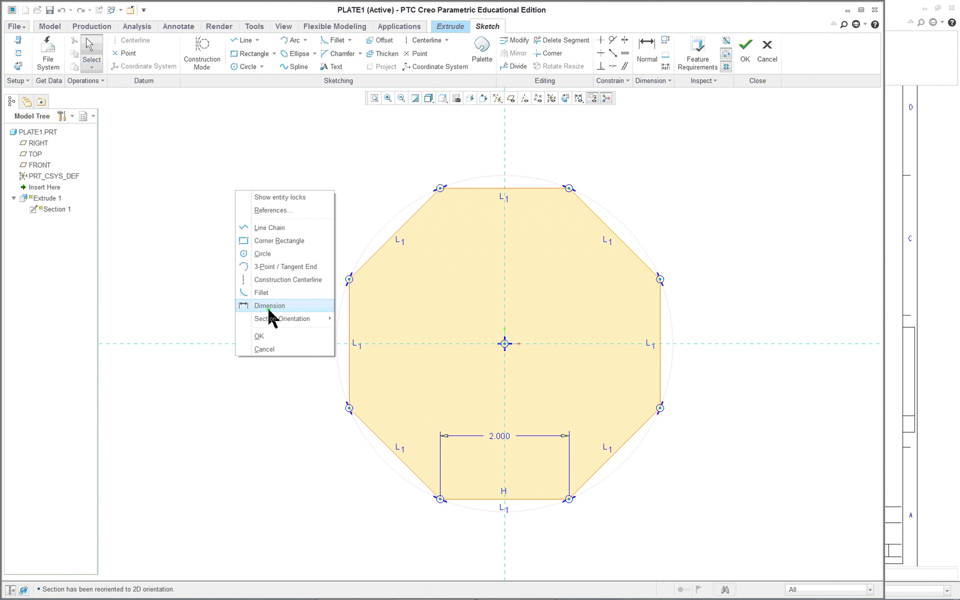
{"action": "left_click", "coordinate": [269, 306]}
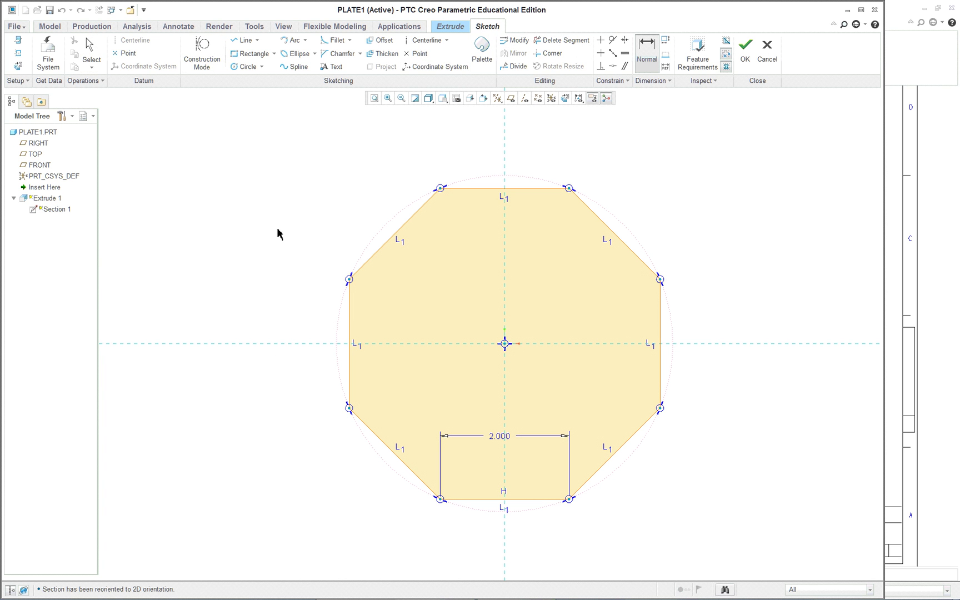
{"action": "left_click", "coordinate": [472, 190]}
{"action": "left_click", "coordinate": [486, 500]}
{"action": "middle_click", "coordinate": [271, 375]}
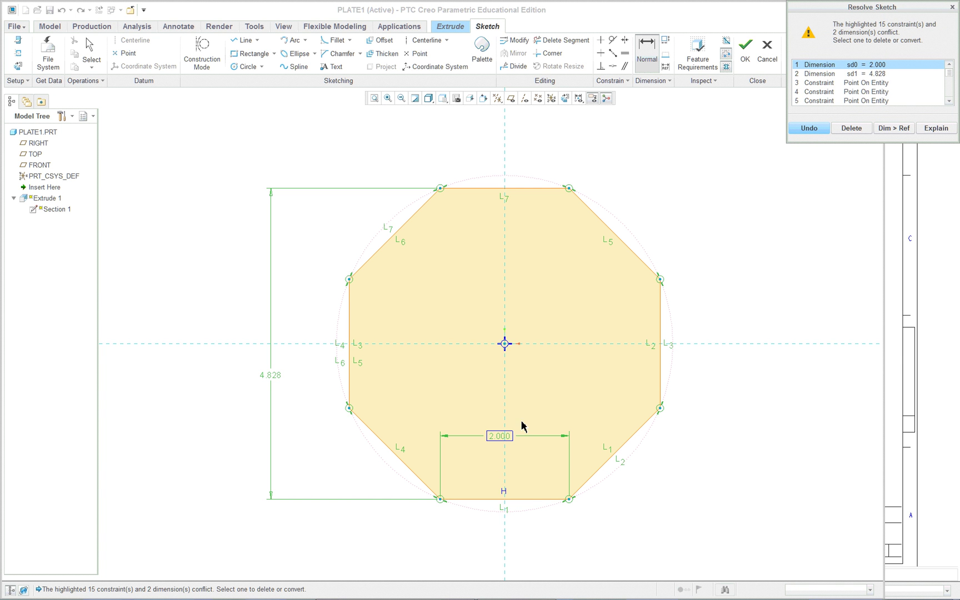
Step: Delete the conflicting 2.000 dimension and confirm the across-flats value of 5
{"action": "left_click_drag", "start_coordinate": [881, 9], "coordinate": [779, 113]}
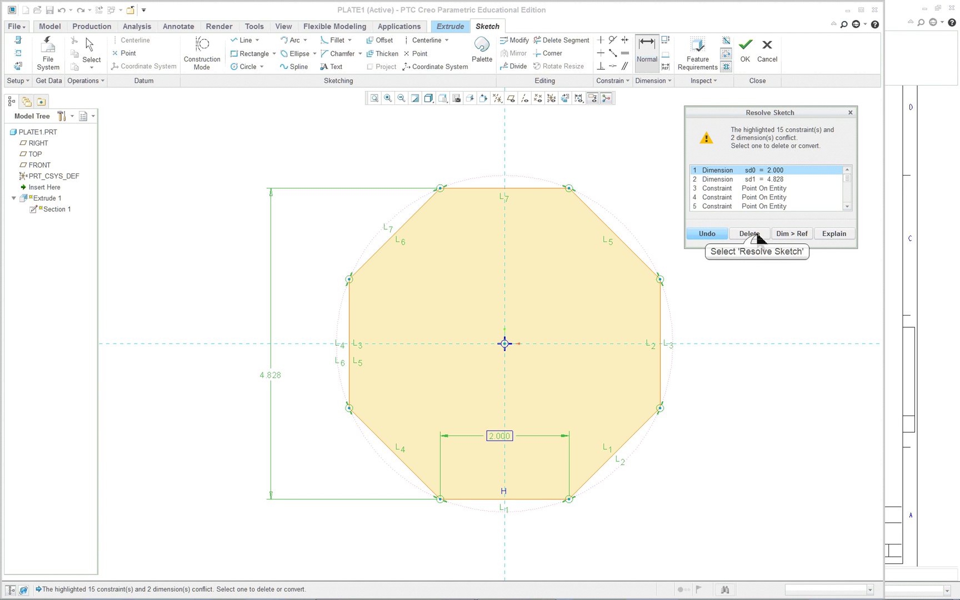
{"action": "left_click", "coordinate": [749, 233]}
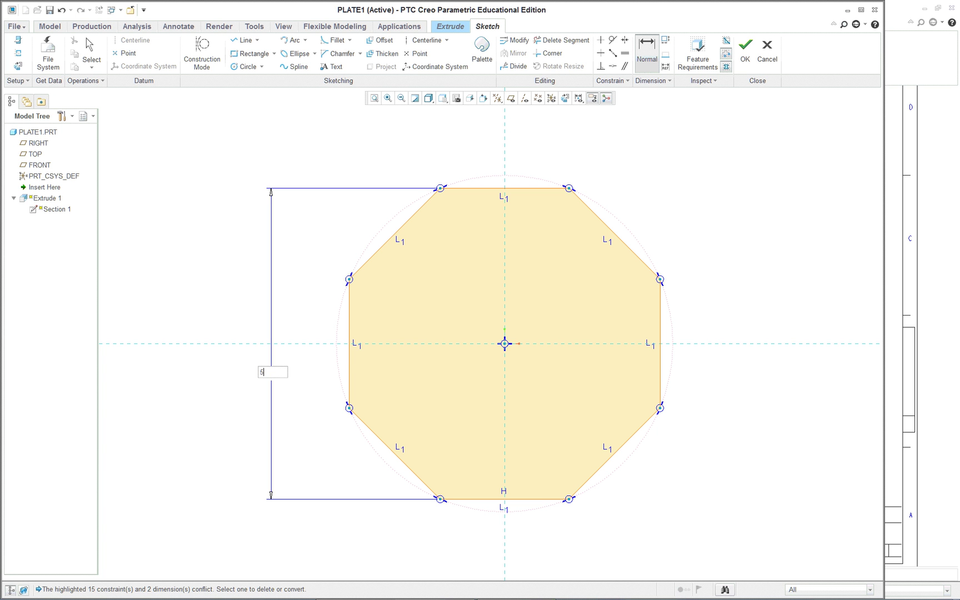
{"action": "key", "text": "Return"}
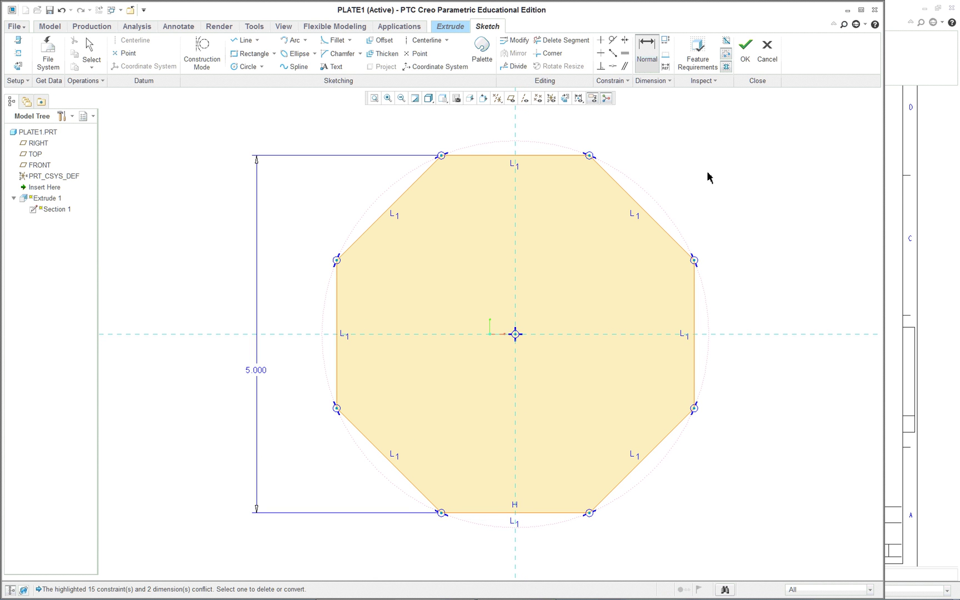
Step: Accept the sketch, restore Standard Orientation, complete Extrude 1 and save PLATE1
{"action": "left_click", "coordinate": [746, 45]}
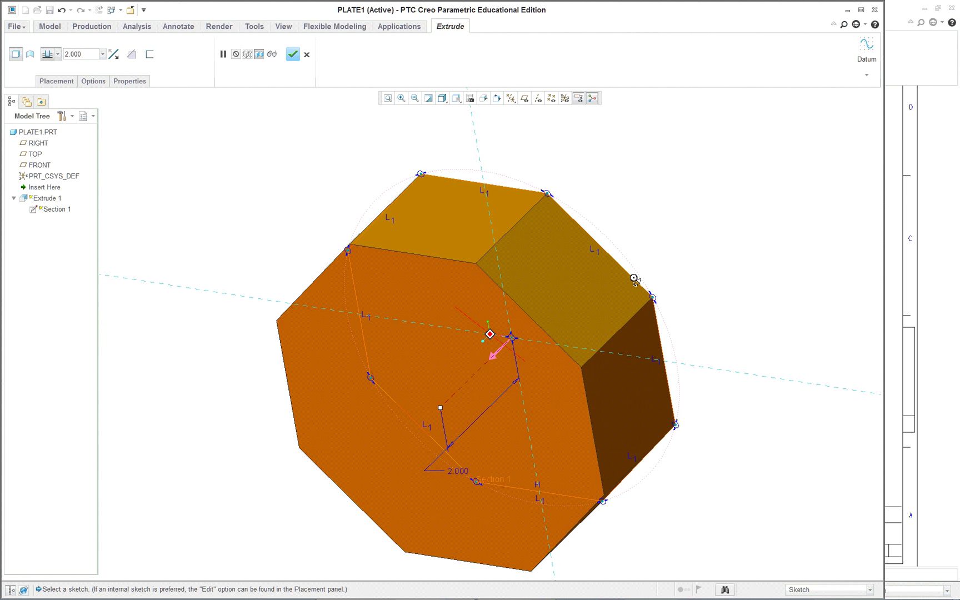
{"action": "left_click", "coordinate": [456, 98]}
{"action": "left_click", "coordinate": [478, 110]}
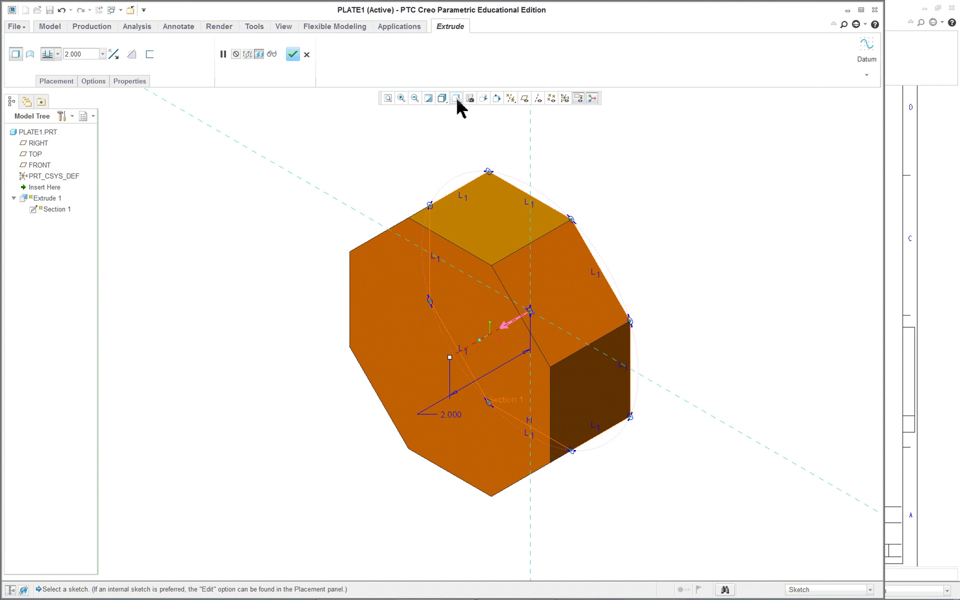
{"action": "middle_click", "coordinate": [676, 221]}
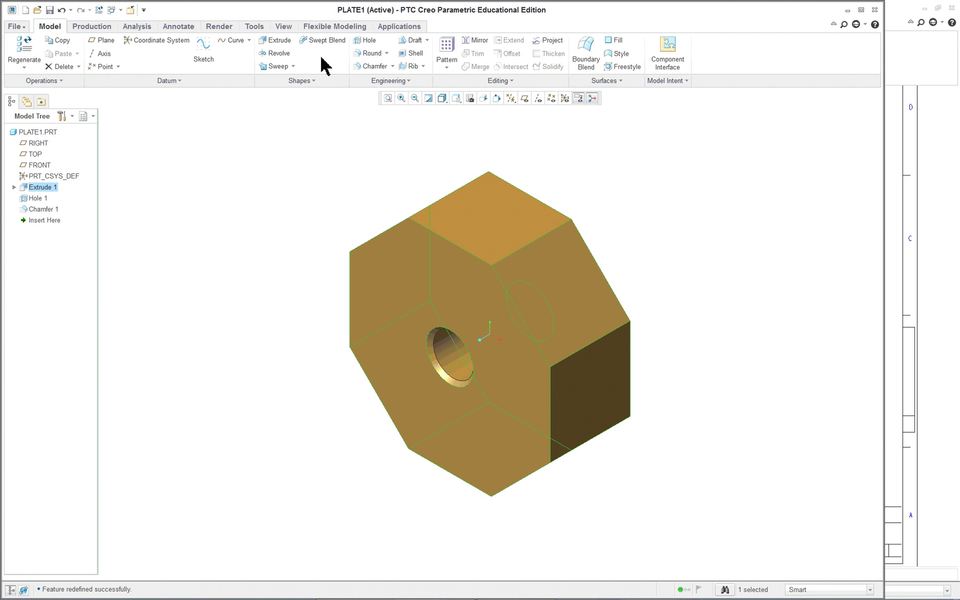
{"action": "left_click", "coordinate": [48, 10]}
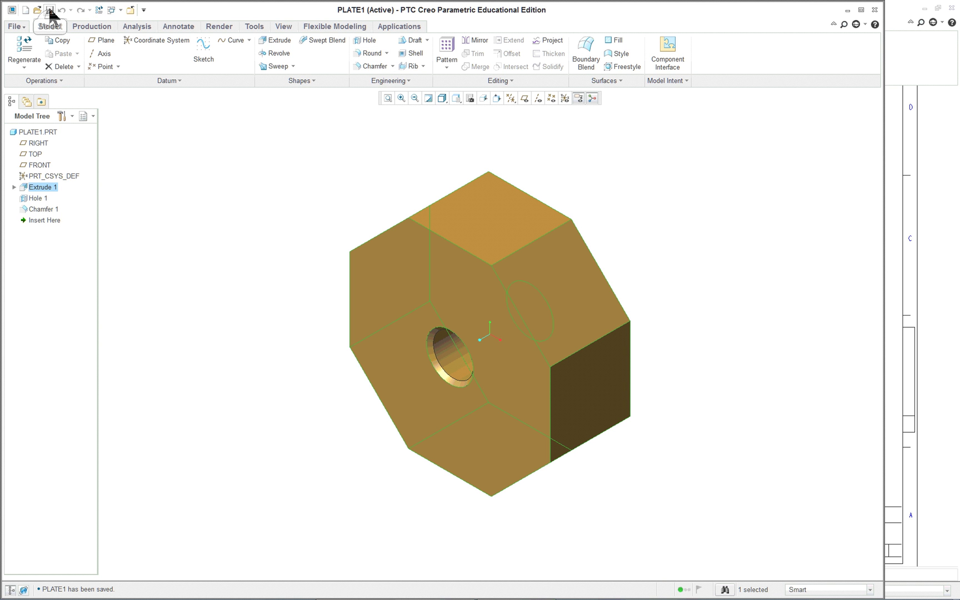
Step: Close the PLATE1 part window to return to the PLATE1 drawing
{"action": "left_click", "coordinate": [129, 10]}
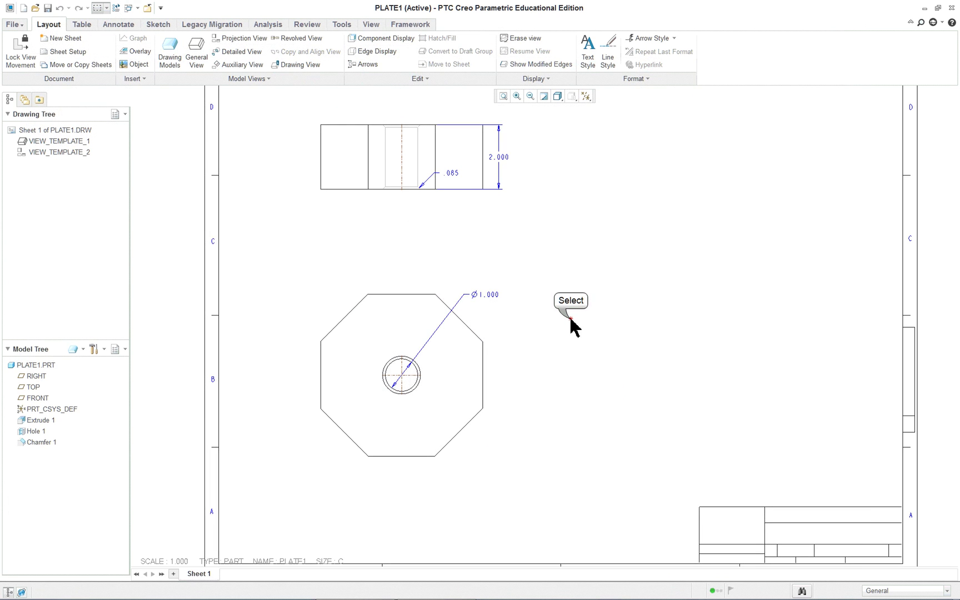
{"action": "scroll", "coordinate": [572, 332], "scroll_direction": "down", "scroll_amount": 1}
{"action": "scroll", "coordinate": [676, 309], "scroll_direction": "up", "scroll_amount": 1}
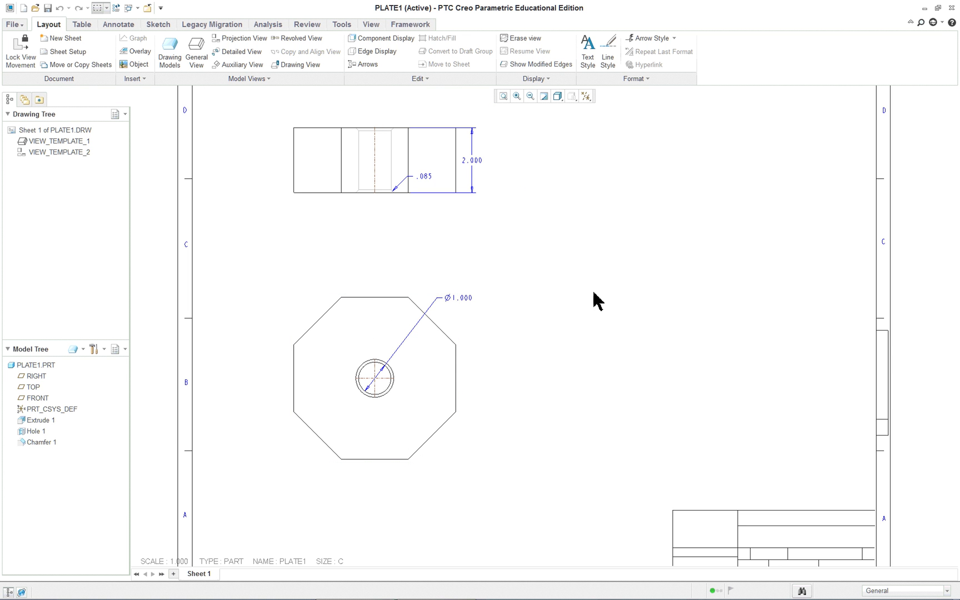
{"action": "scroll", "coordinate": [533, 257], "scroll_direction": "down", "scroll_amount": 1}
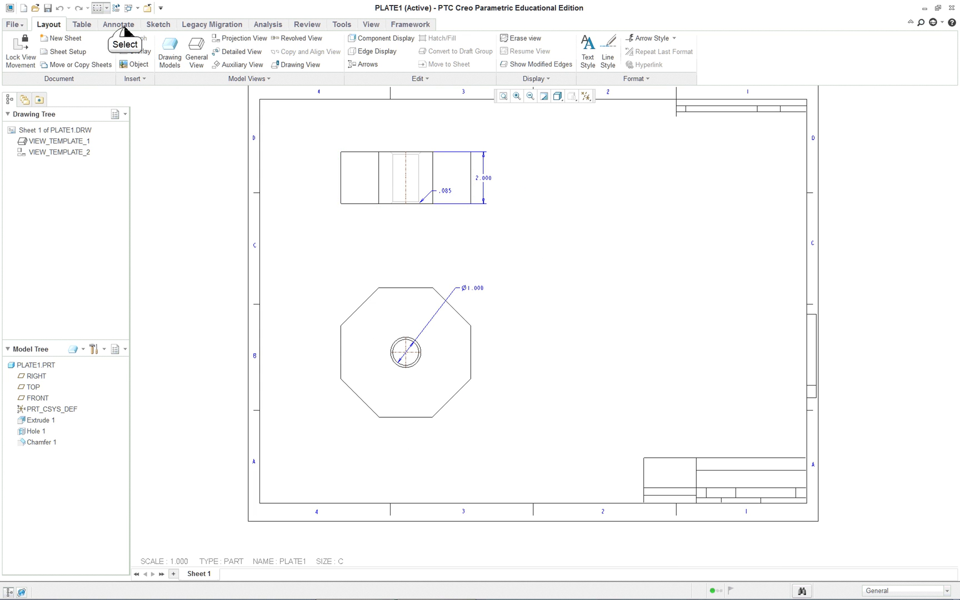
Step: Show all model dimensions on the octagon view, displaying the 5.000 across-flats dimension
{"action": "left_click", "coordinate": [125, 27]}
{"action": "left_click", "coordinate": [203, 45]}
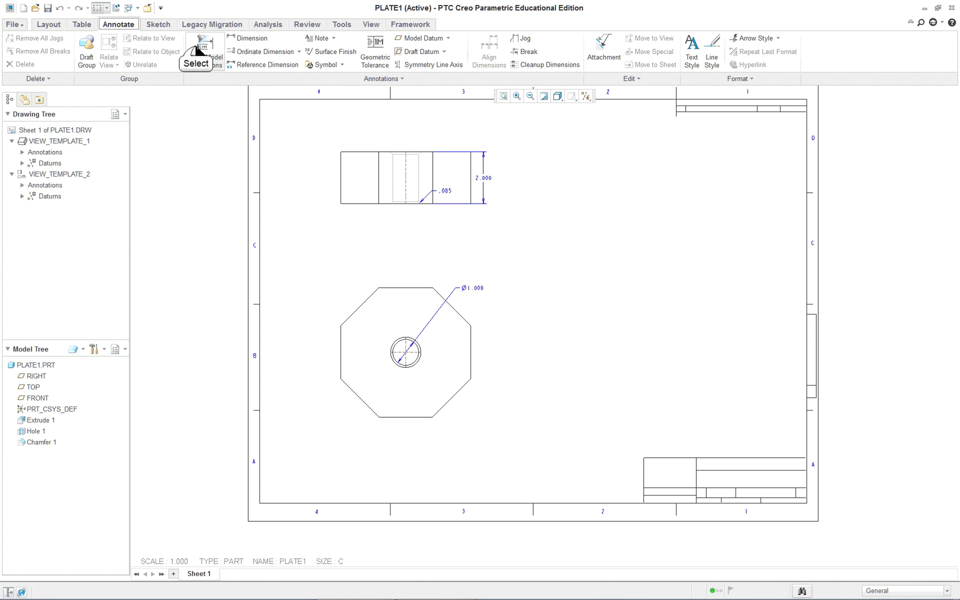
{"action": "left_click", "coordinate": [645, 129]}
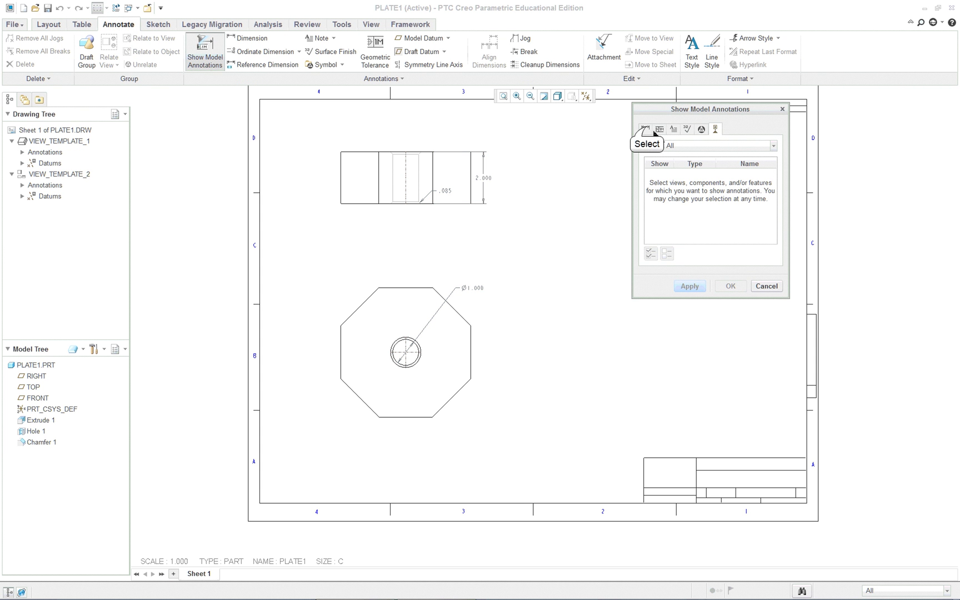
{"action": "left_click", "coordinate": [465, 304]}
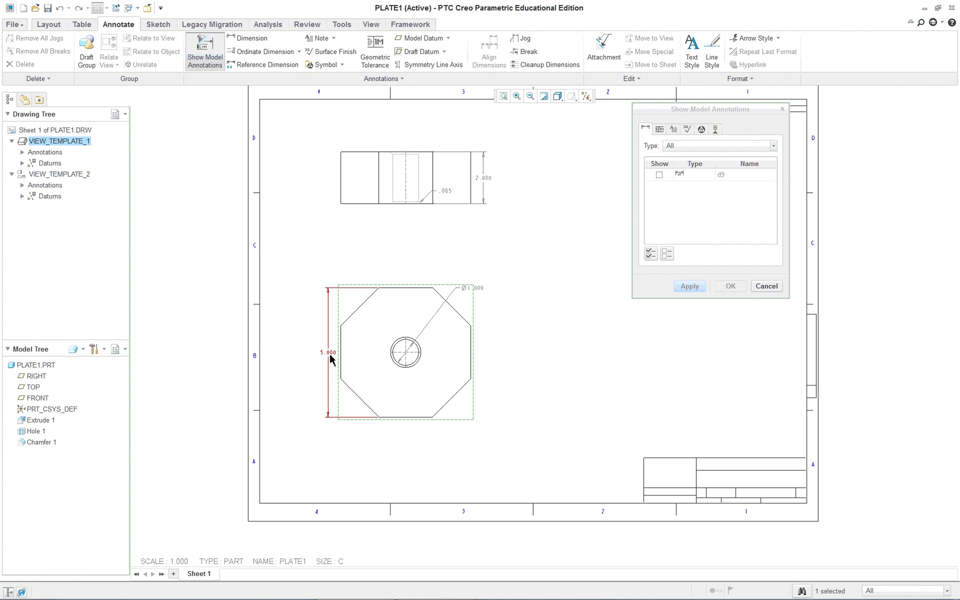
{"action": "left_click", "coordinate": [649, 252]}
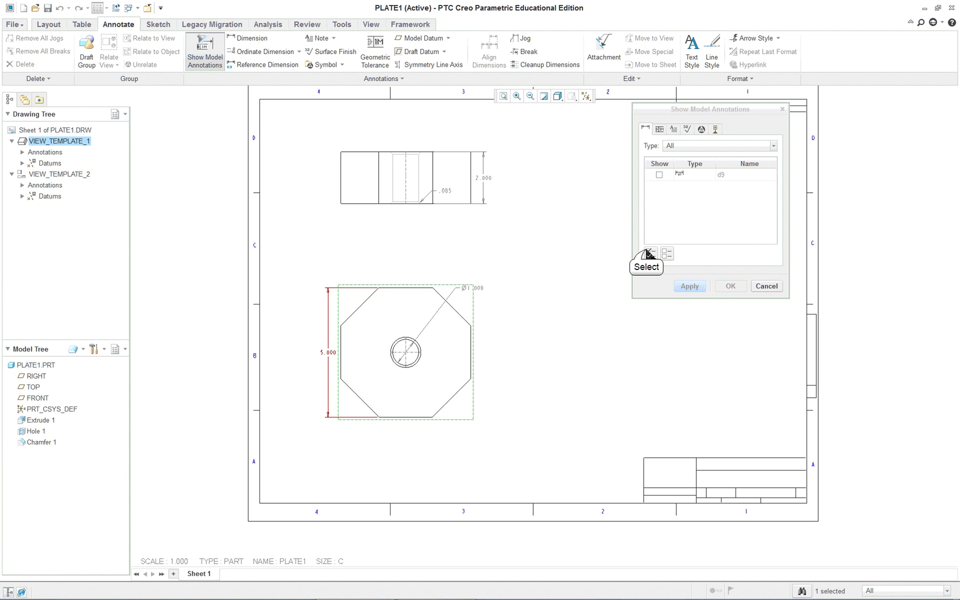
{"action": "left_click", "coordinate": [689, 286]}
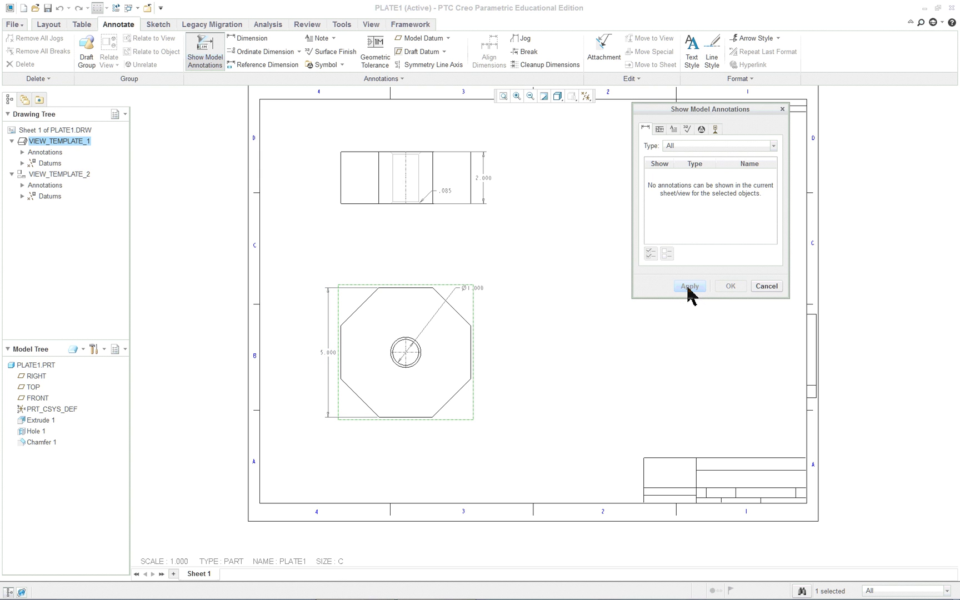
{"action": "left_click", "coordinate": [766, 286]}
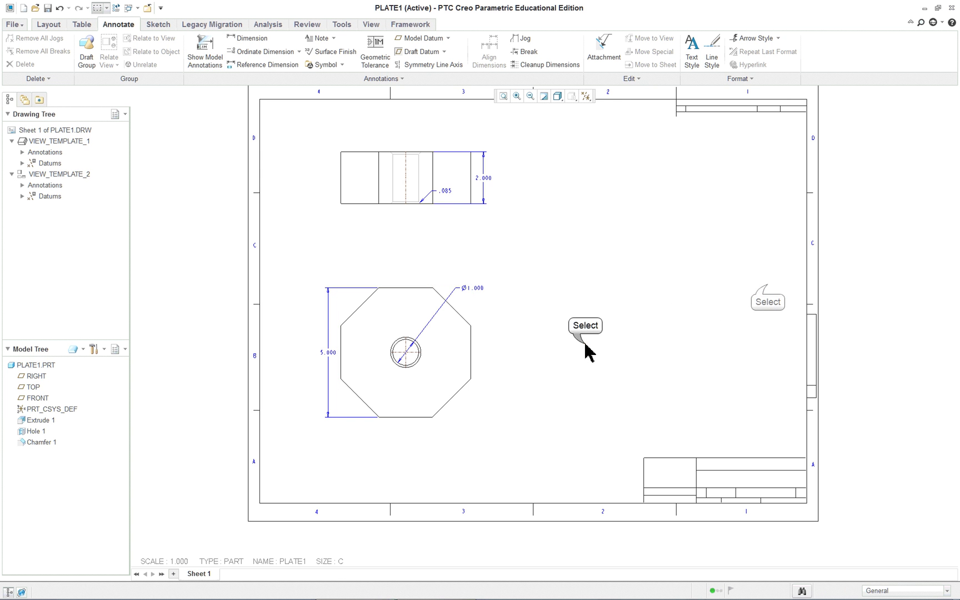
Step: Move the 5.000 across-flats dimension further left of the octagon
{"action": "double_click", "coordinate": [329, 352]}
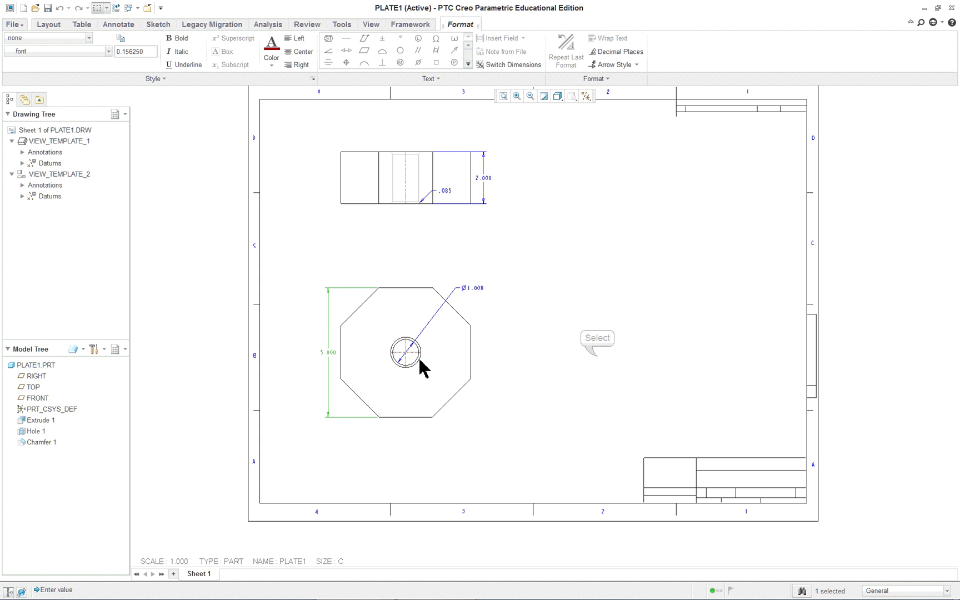
{"action": "mouse_move", "coordinate": [330, 352]}
{"action": "left_mouse_down"}
{"action": "mouse_move", "coordinate": [336, 366]}
{"action": "mouse_move", "coordinate": [332, 354]}
{"action": "mouse_move", "coordinate": [310, 347]}
{"action": "left_mouse_up"}
{"action": "scroll", "coordinate": [317, 385], "scroll_direction": "up", "scroll_amount": 1}
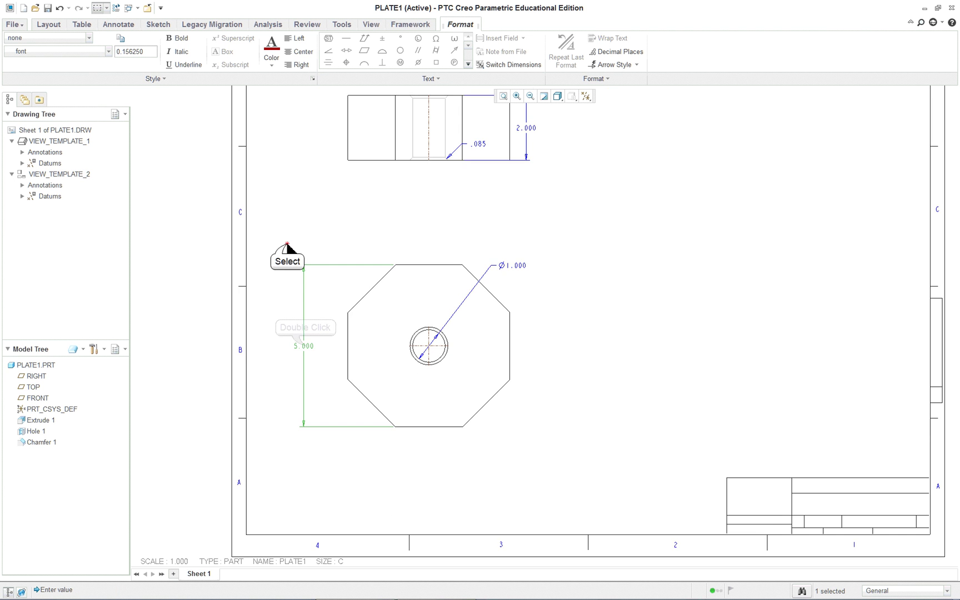
{"action": "left_click", "coordinate": [290, 269]}
Step: Change the across-flats dimension from 5.000 to 4.000, then return to Layout
{"action": "double_click", "coordinate": [306, 346]}
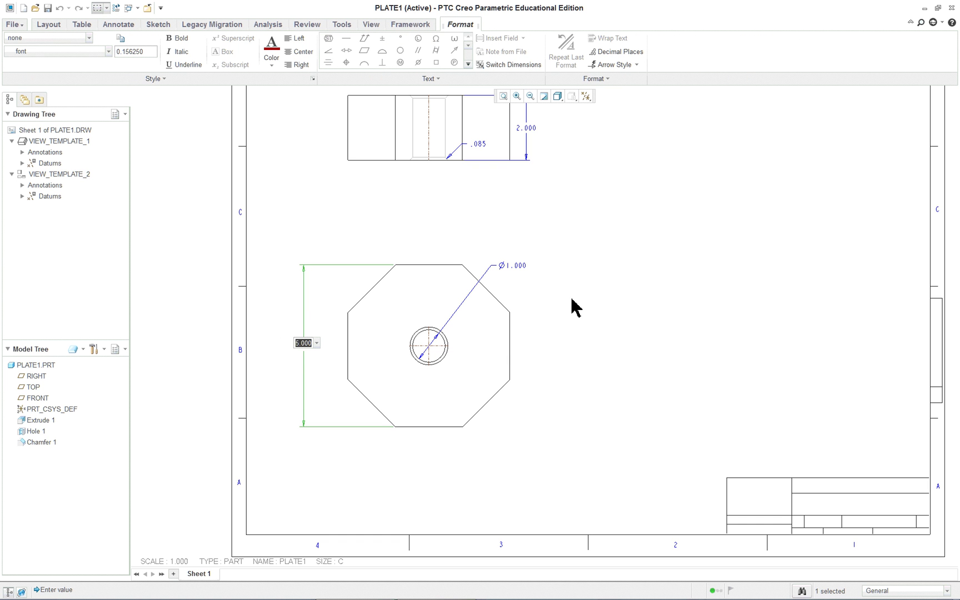
{"action": "type", "text": "4"}
{"action": "key", "text": "Return"}
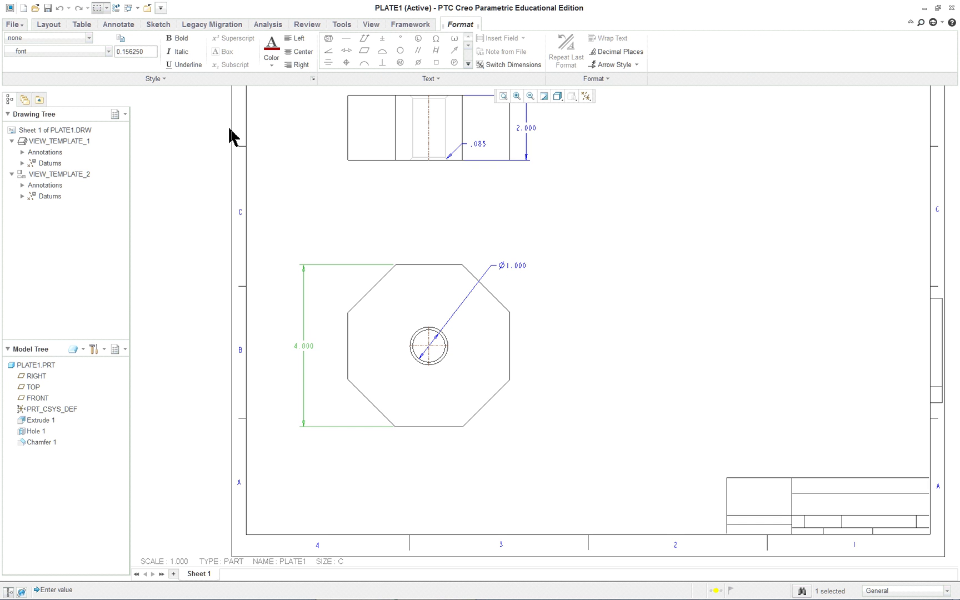
{"action": "left_click", "coordinate": [37, 24]}
{"action": "left_click", "coordinate": [13, 24]}
{"action": "left_click", "coordinate": [12, 25]}
{"action": "left_click", "coordinate": [615, 289]}
{"action": "scroll", "coordinate": [615, 289], "scroll_direction": "down", "scroll_amount": 2}
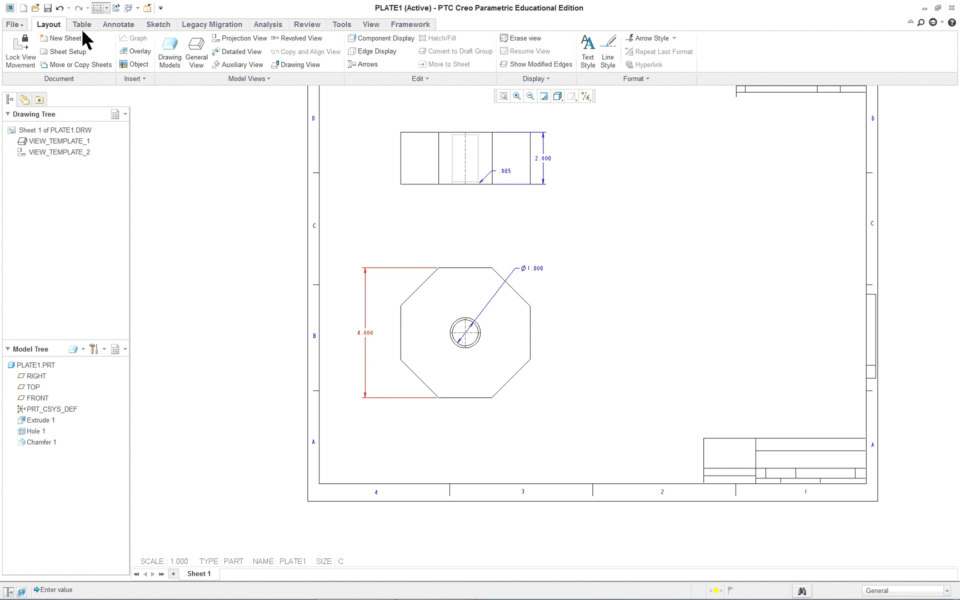
Step: Open PLATE1.PRT from the Model Tree, regenerate it with the 4.000 octagon, and save
{"action": "right_click", "coordinate": [47, 367]}
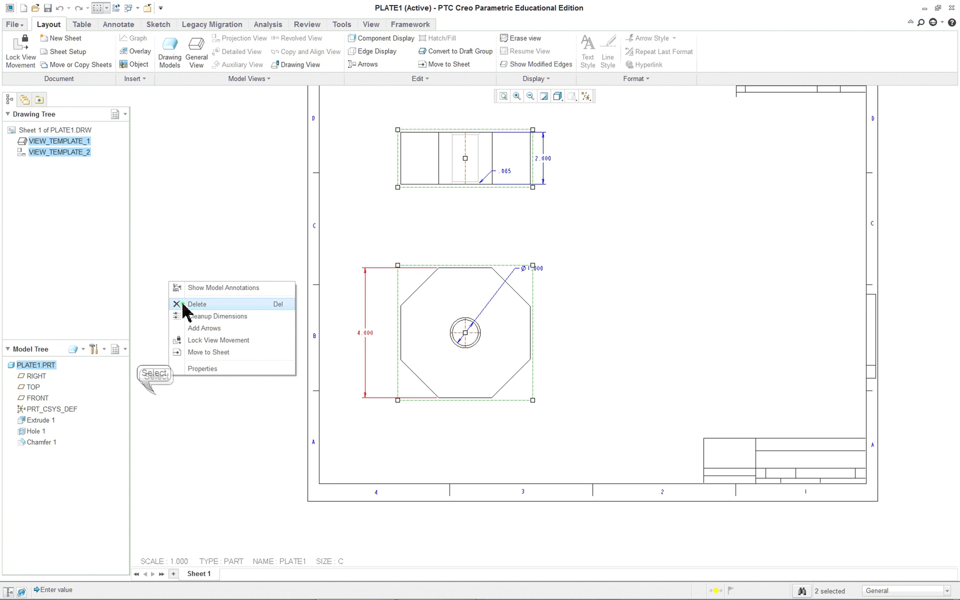
{"action": "left_click", "coordinate": [155, 395]}
{"action": "right_click", "coordinate": [47, 368]}
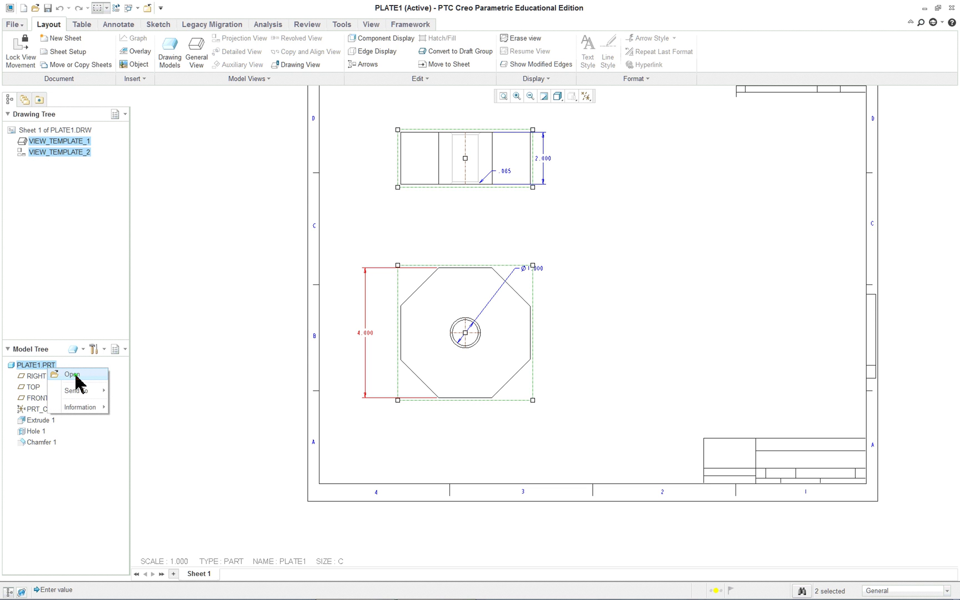
{"action": "left_click", "coordinate": [72, 375]}
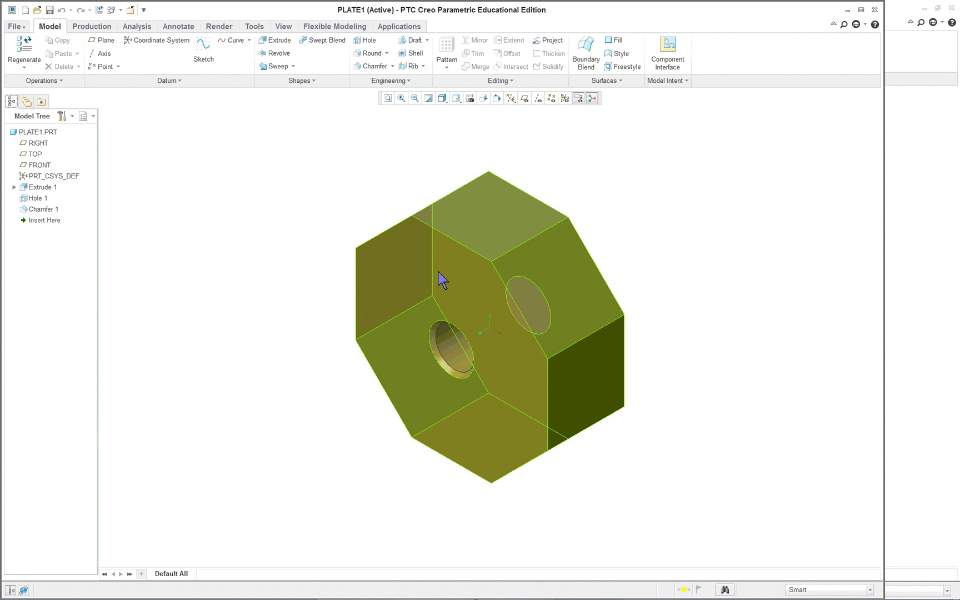
{"action": "left_click", "coordinate": [22, 48]}
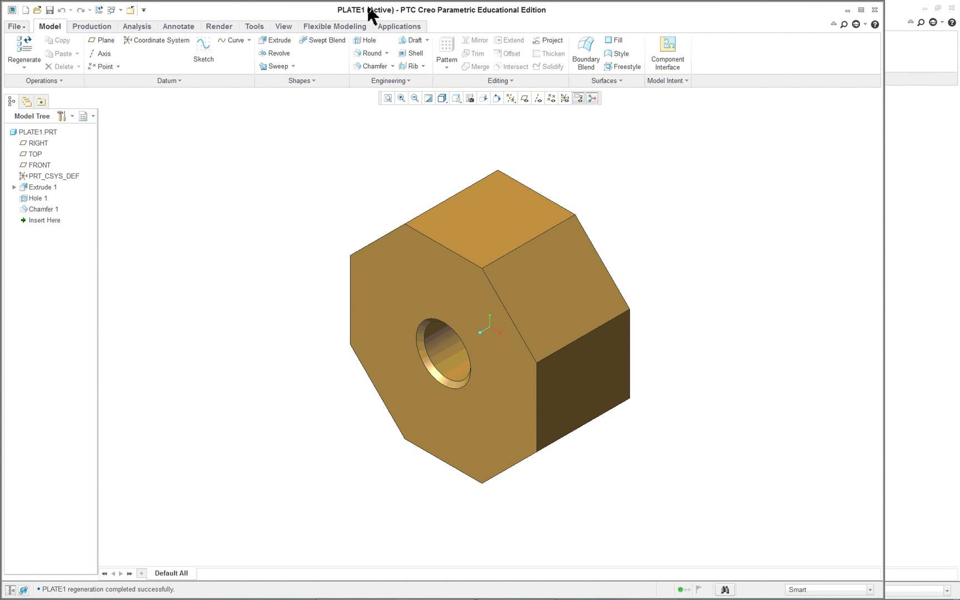
{"action": "left_click", "coordinate": [50, 10]}
Step: Switch to the PLATE1 drawing window and close it
{"action": "left_click", "coordinate": [121, 10]}
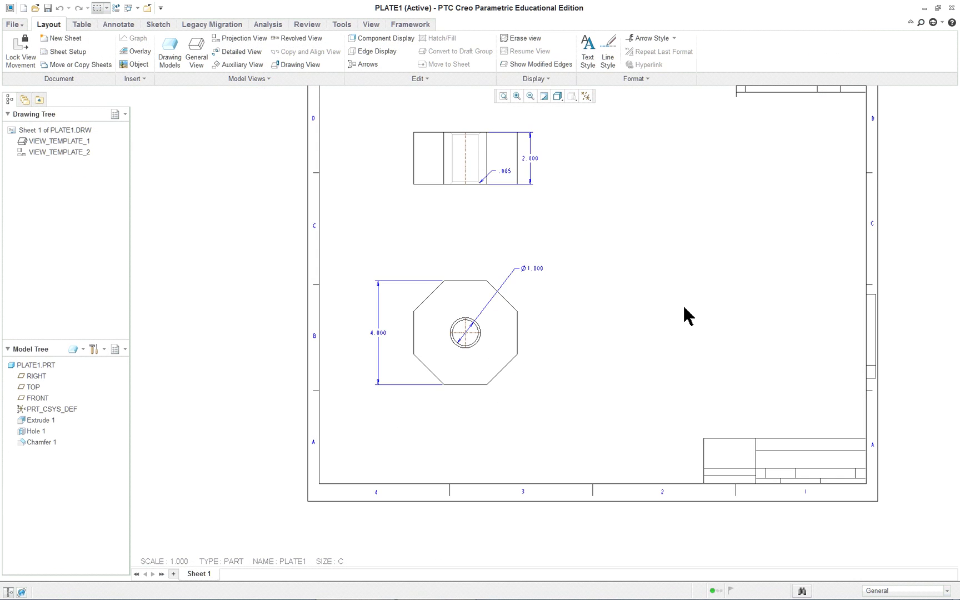
{"action": "scroll", "coordinate": [689, 311], "scroll_direction": "up", "scroll_amount": 1}
{"action": "scroll", "coordinate": [773, 276], "scroll_direction": "down", "scroll_amount": 2}
{"action": "scroll", "coordinate": [903, 194], "scroll_direction": "up", "scroll_amount": 1}
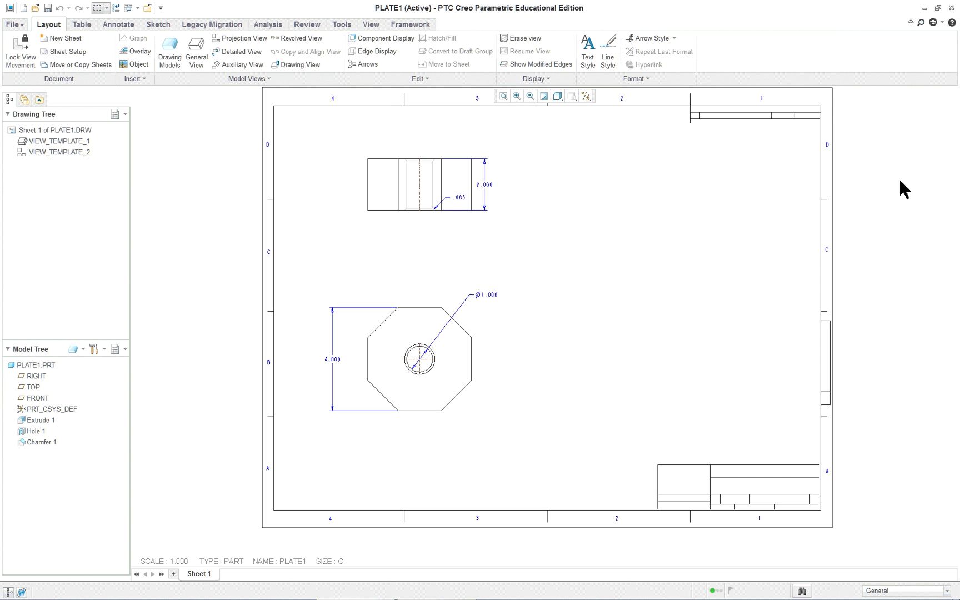
{"action": "scroll", "coordinate": [887, 185], "scroll_direction": "down", "scroll_amount": 1}
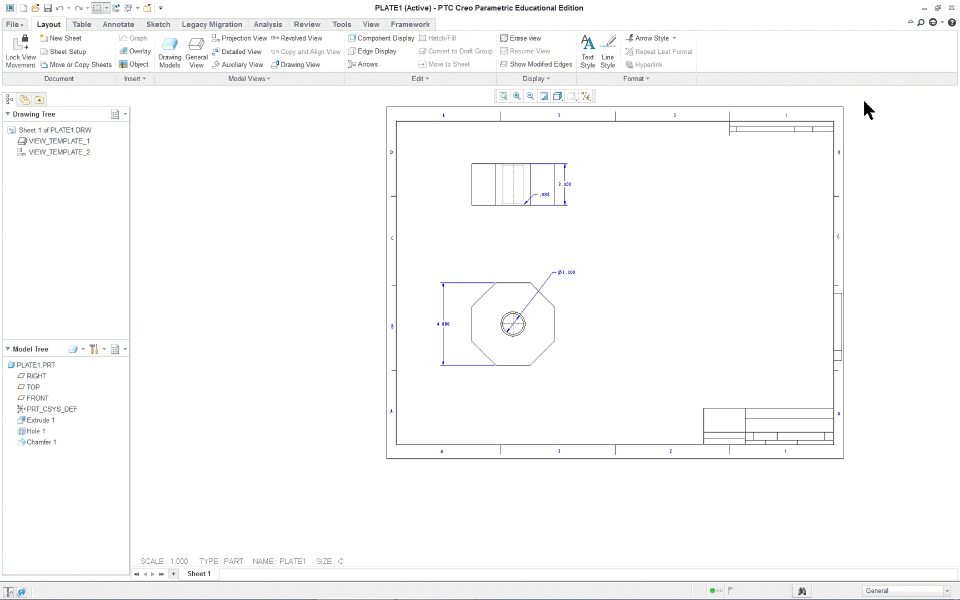
{"action": "left_click", "coordinate": [148, 8]}
Step: Open connector1.drw from the files in session, then cancel the octagon view's Drawing View dialog
{"action": "left_click", "coordinate": [34, 45]}
{"action": "left_click", "coordinate": [317, 93]}
{"action": "double_click", "coordinate": [401, 97]}
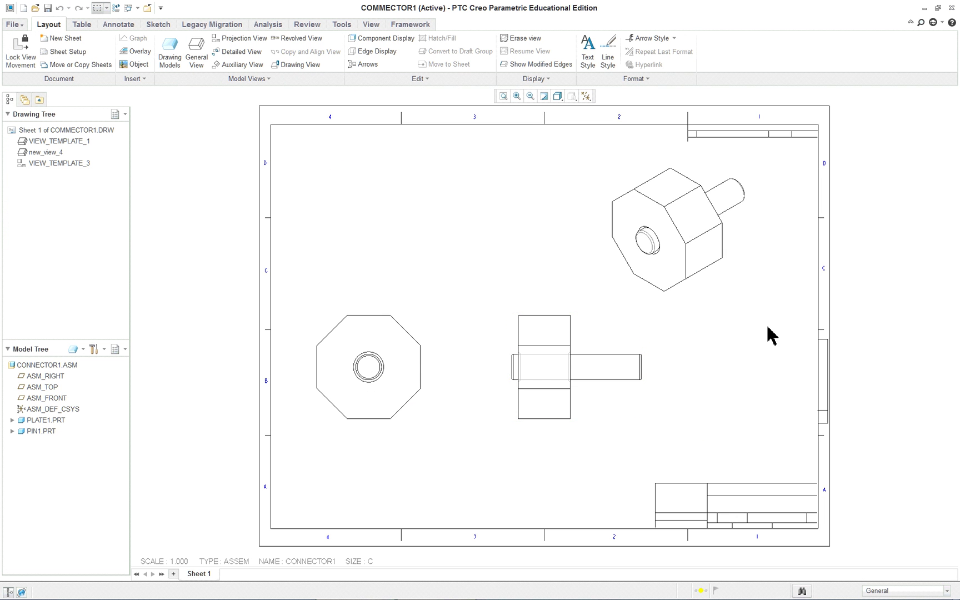
{"action": "double_click", "coordinate": [414, 347]}
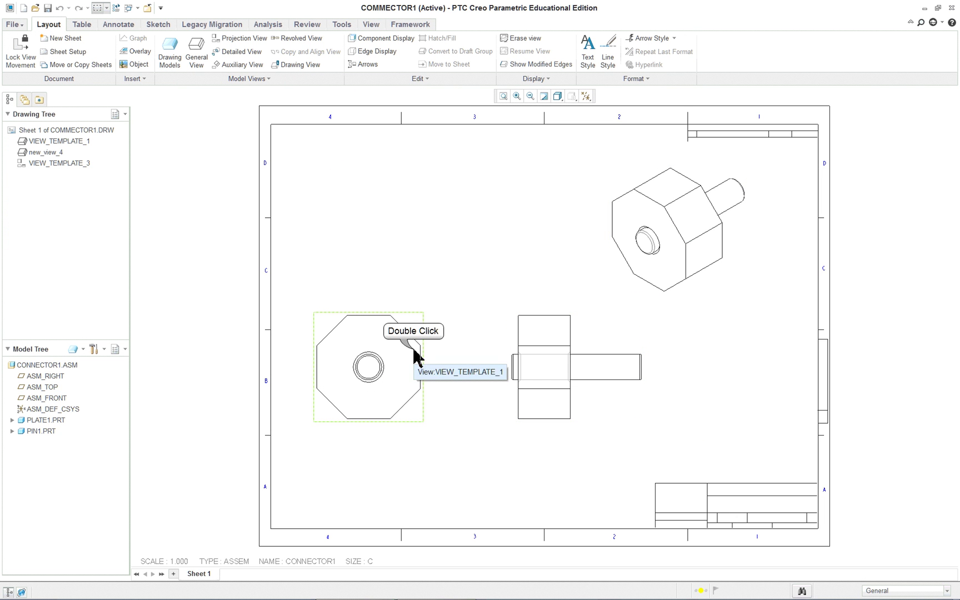
{"action": "left_click", "coordinate": [635, 479]}
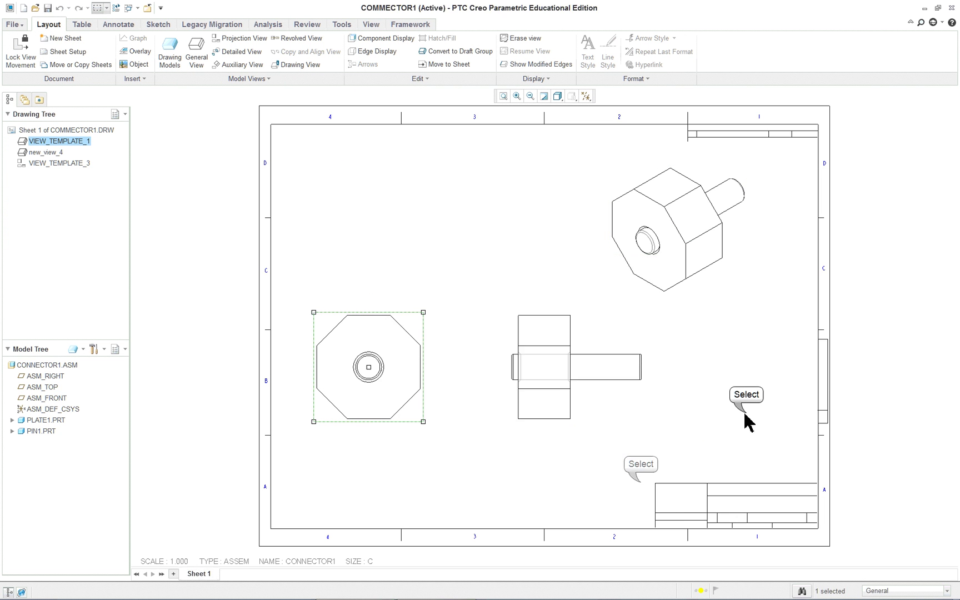